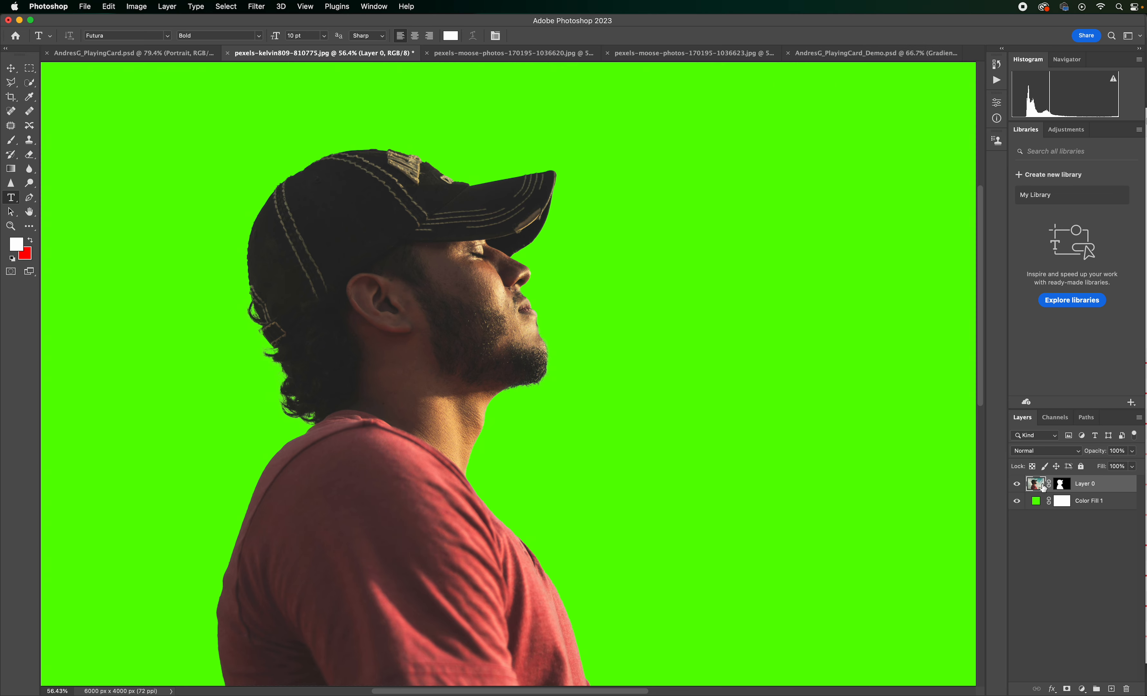
Copy the masked portrait layer into the AndresG_PlayingCard_Demo.psd document's Portrait group and move the man across the card to show his full head
{"action": "left_click_drag", "start_coordinate": [1036, 486], "coordinate": [451, 335]}
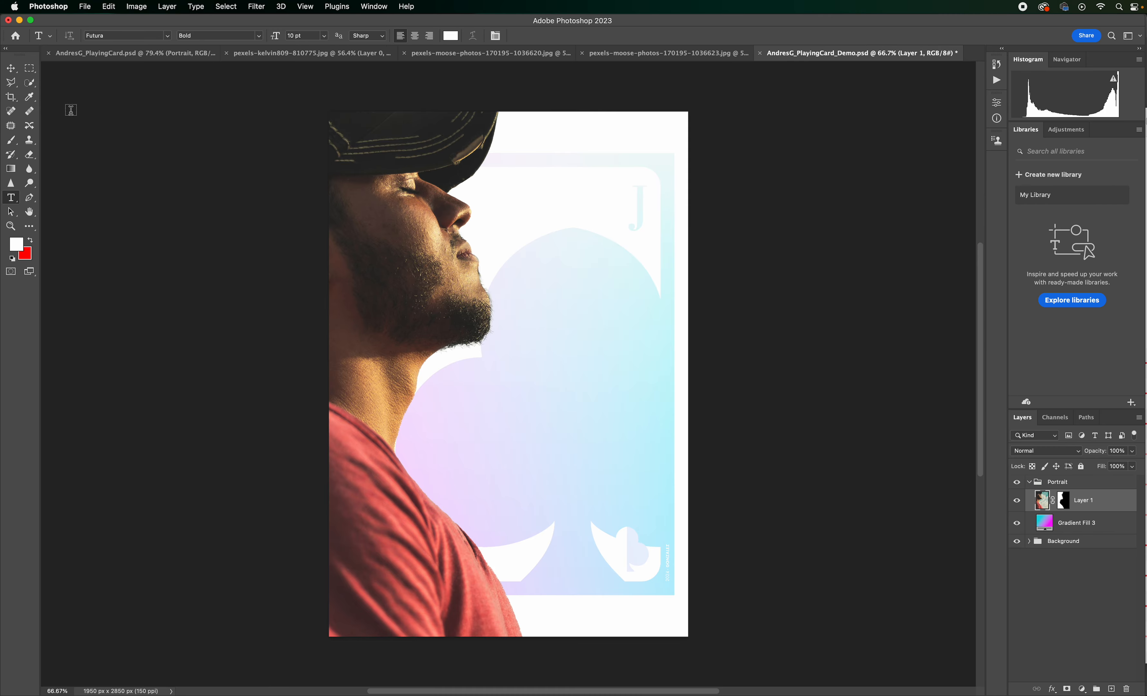
{"action": "left_click", "coordinate": [13, 70]}
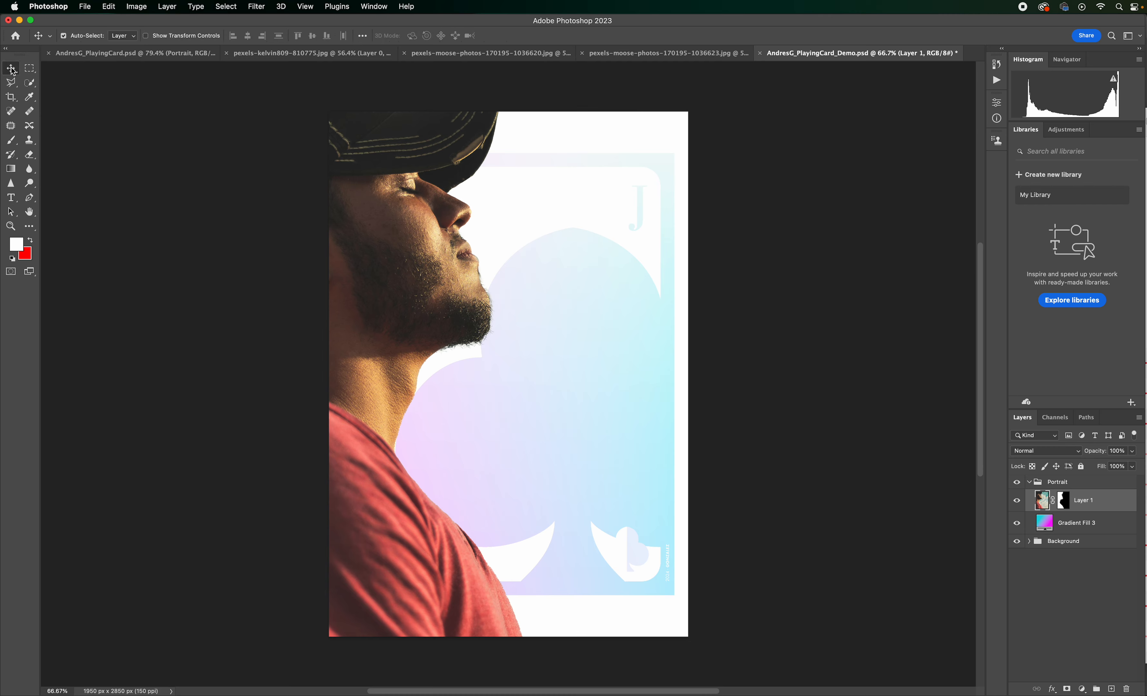
{"action": "left_click_drag", "start_coordinate": [348, 239], "coordinate": [583, 278]}
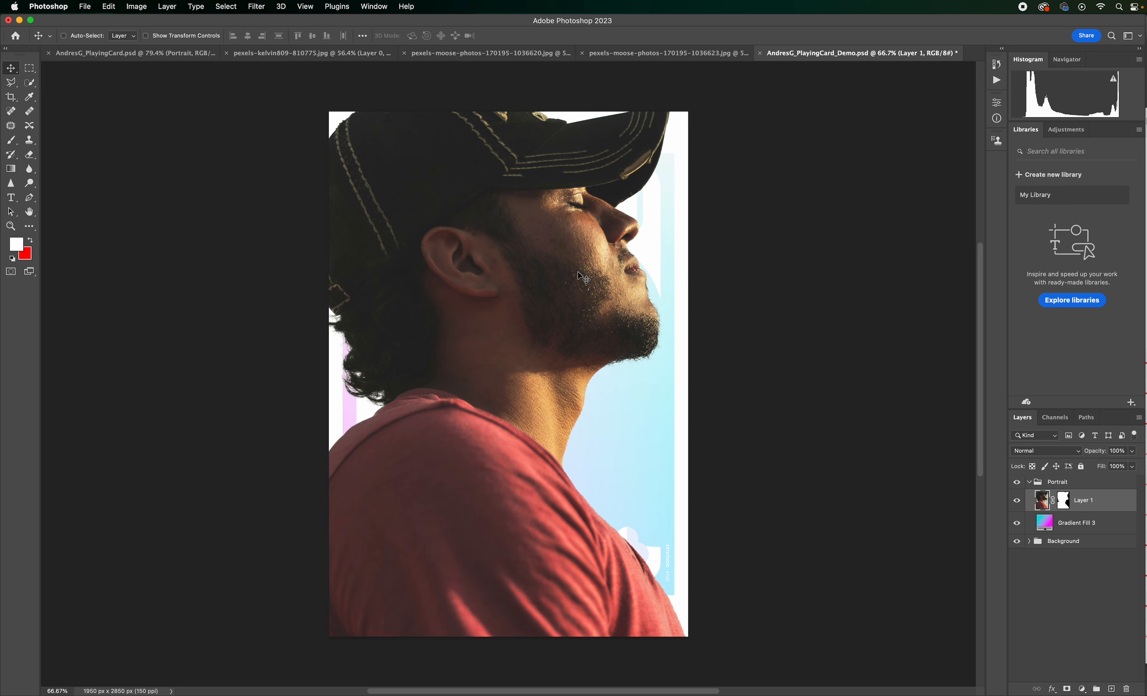
Scale the portrait layer to about 33.5% and position the man in the card's upper half, with his shirt's cut edge at the card's middle
{"action": "key", "text": "super+minus"}
{"action": "key", "text": "super+minus"}
{"action": "key", "text": "super+minus"}
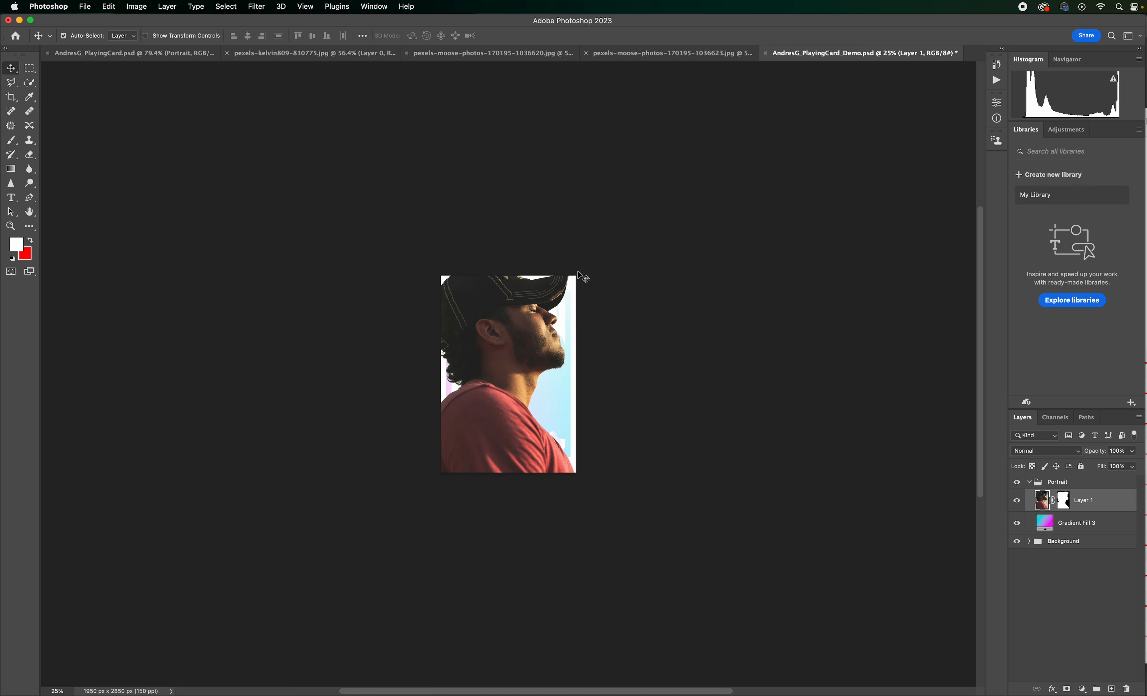
{"action": "key", "text": "super+t"}
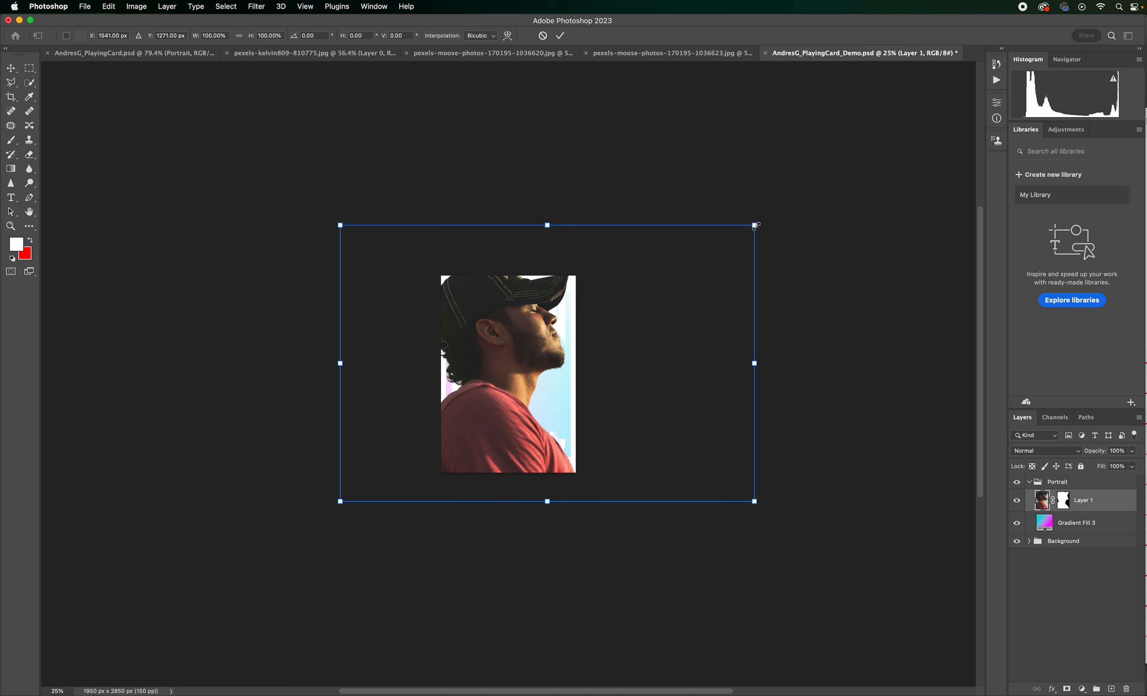
{"action": "left_click_drag", "start_coordinate": [753, 225], "coordinate": [527, 387]}
{"action": "left_click_drag", "start_coordinate": [450, 427], "coordinate": [552, 330]}
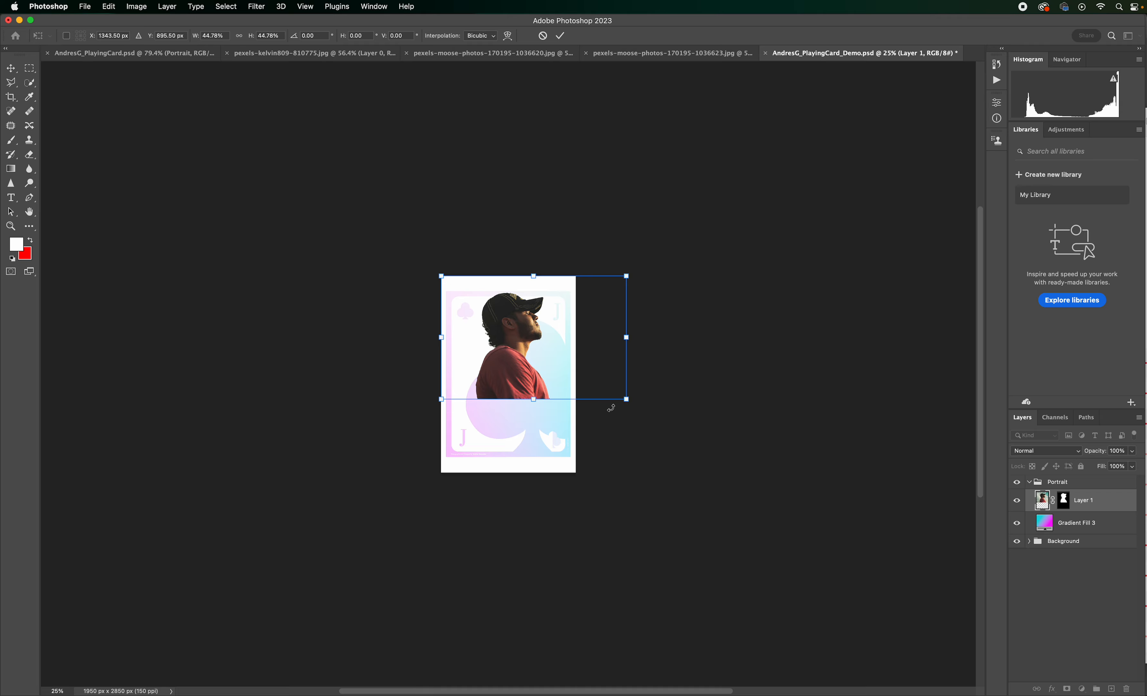
{"action": "left_click_drag", "start_coordinate": [629, 401], "coordinate": [592, 374]}
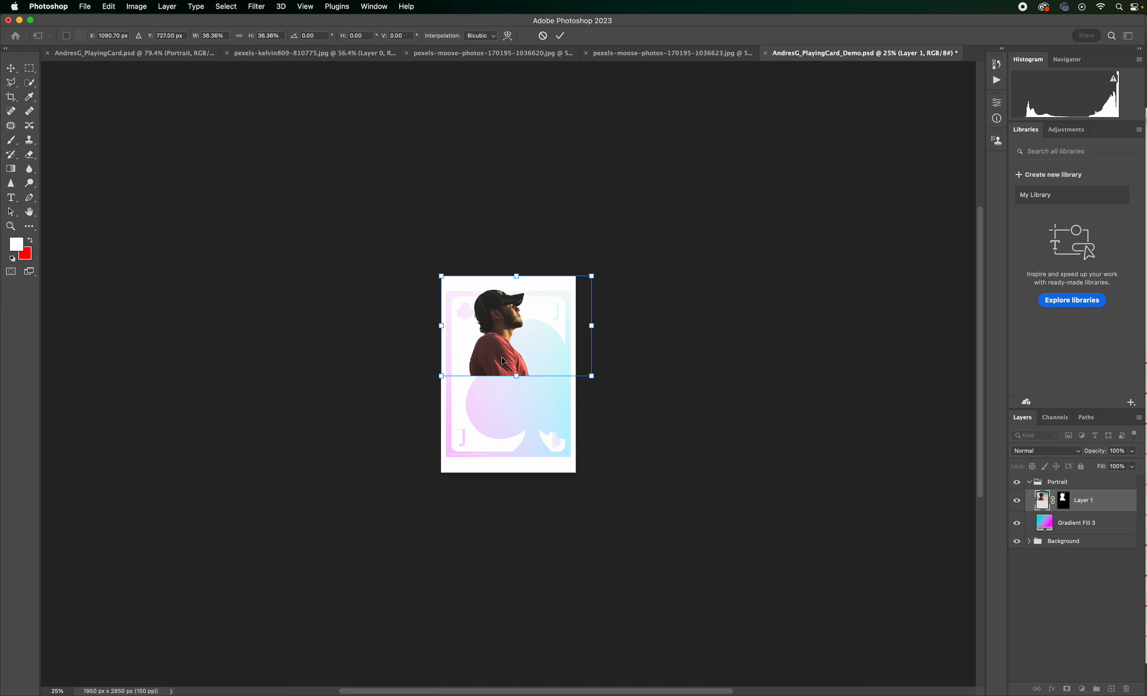
{"action": "left_click_drag", "start_coordinate": [503, 360], "coordinate": [515, 370]}
{"action": "left_click_drag", "start_coordinate": [601, 383], "coordinate": [590, 373]}
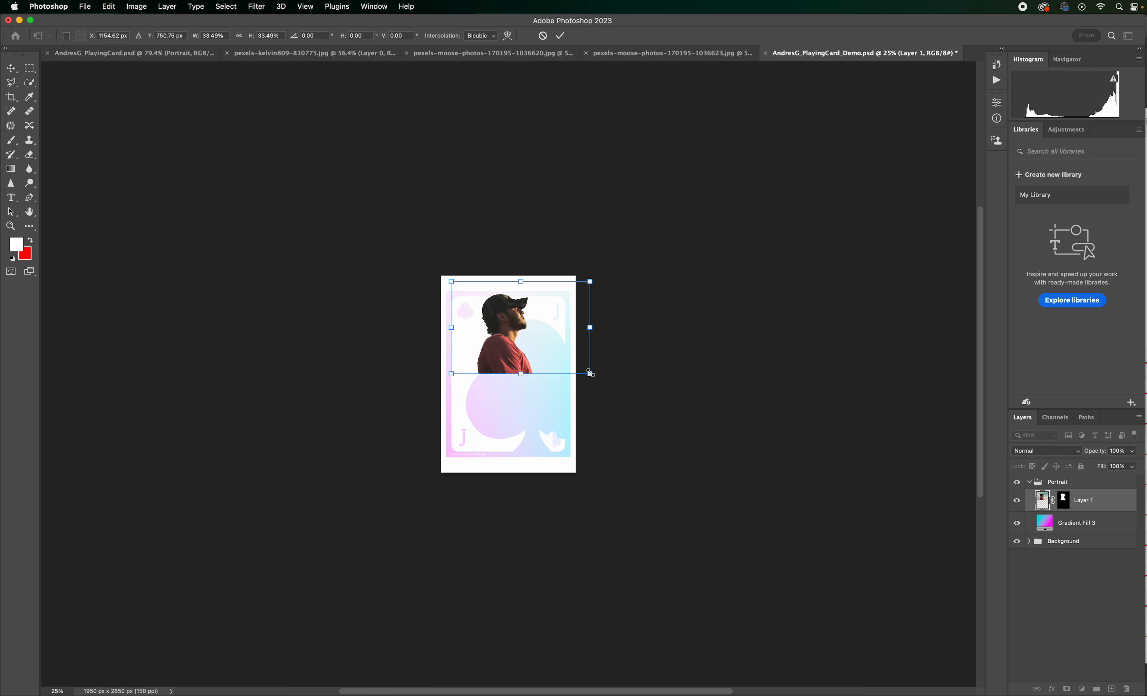
{"action": "key", "text": "super+0"}
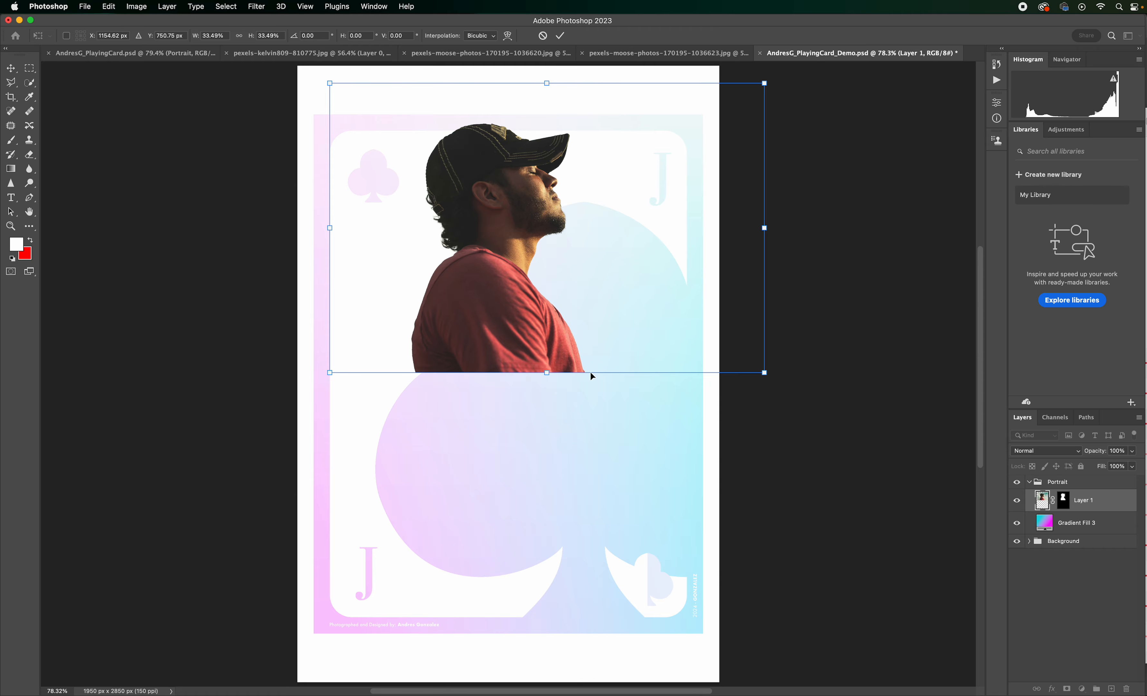
{"action": "key", "text": "Return"}
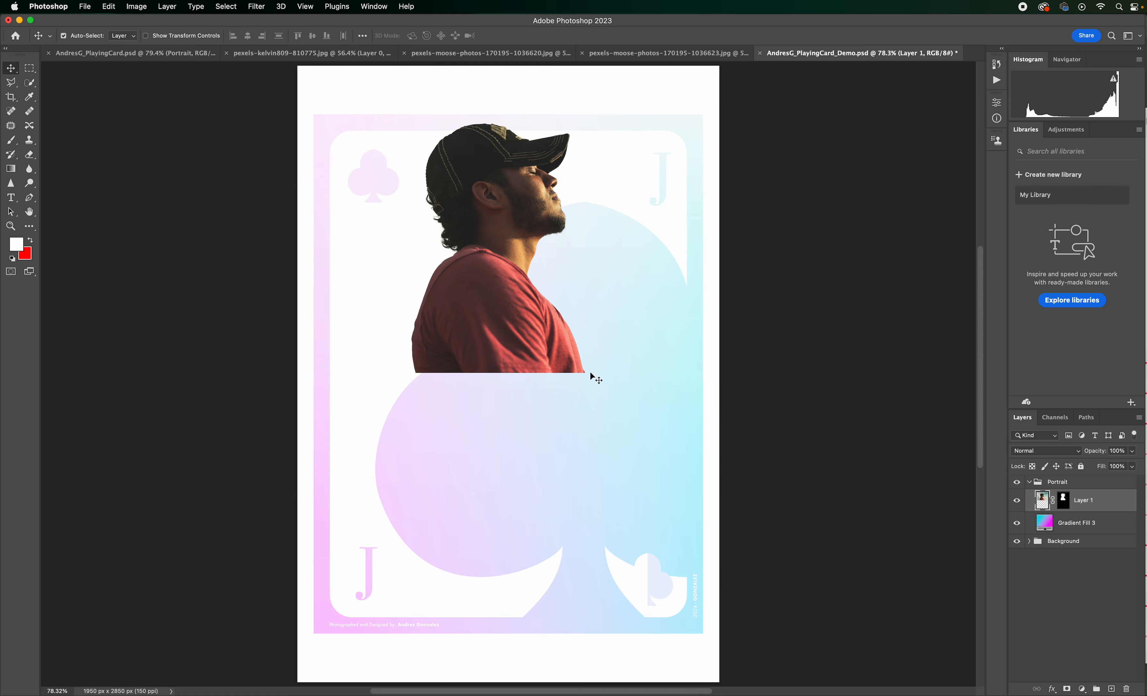
Examine the portrait cutout's edges up close around the shirt, cap, face and beard
{"action": "key", "text": "super+plus"}
{"action": "key", "text": "super+plus"}
{"action": "key", "text": "super+plus"}
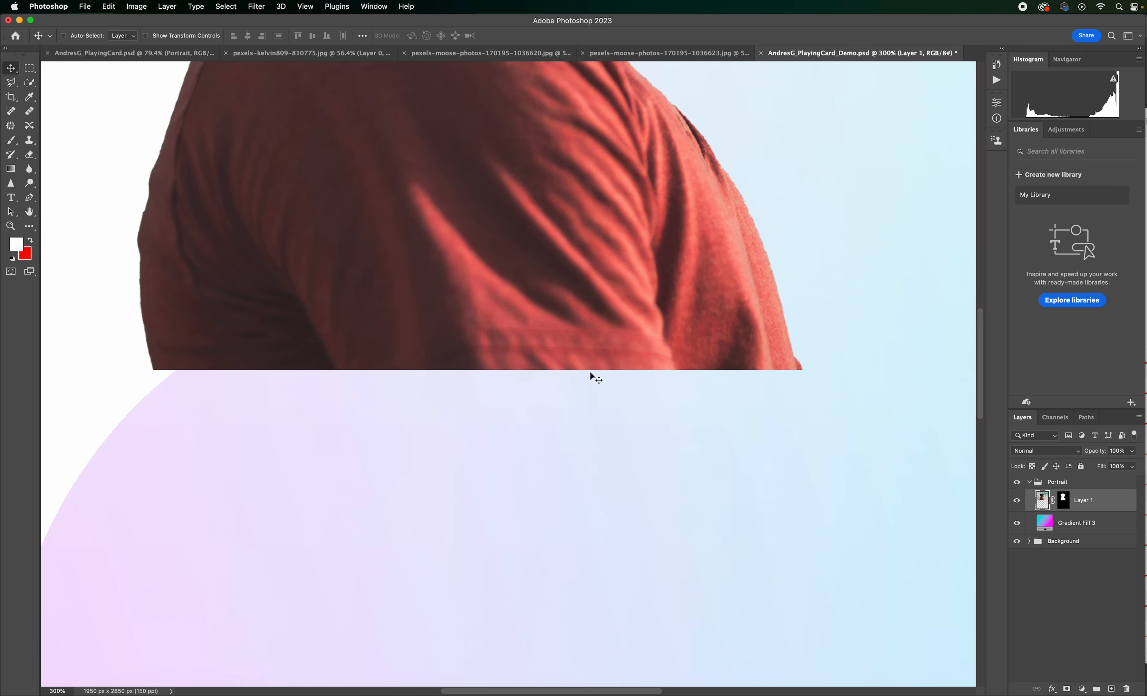
{"action": "scroll", "coordinate": [589, 370], "scroll_direction": "up", "scroll_amount": 10}
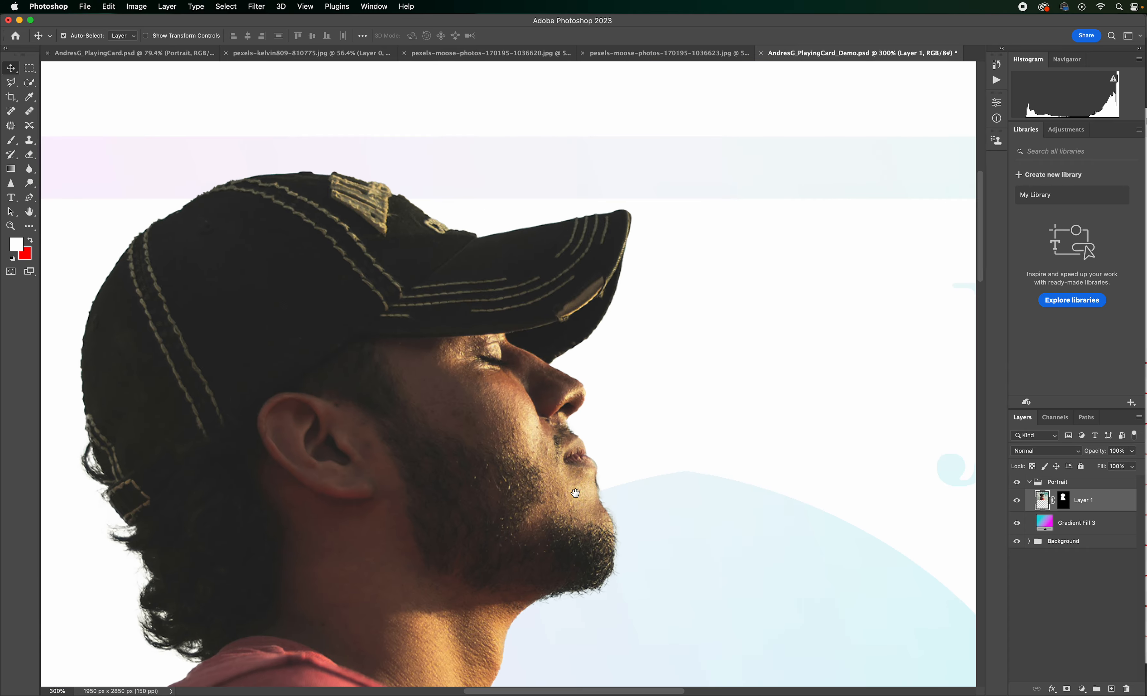
{"action": "key", "text": "super+plus"}
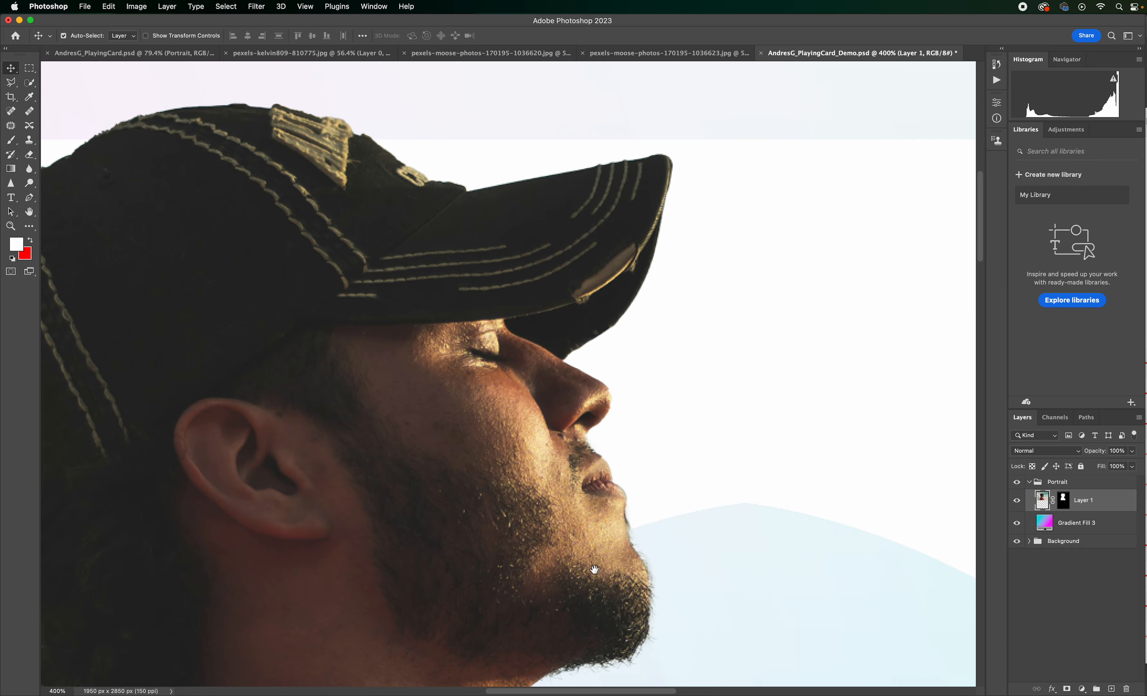
{"action": "scroll", "coordinate": [582, 474], "scroll_direction": "down", "scroll_amount": 5}
{"action": "scroll", "coordinate": [588, 464], "scroll_direction": "down", "scroll_amount": 1}
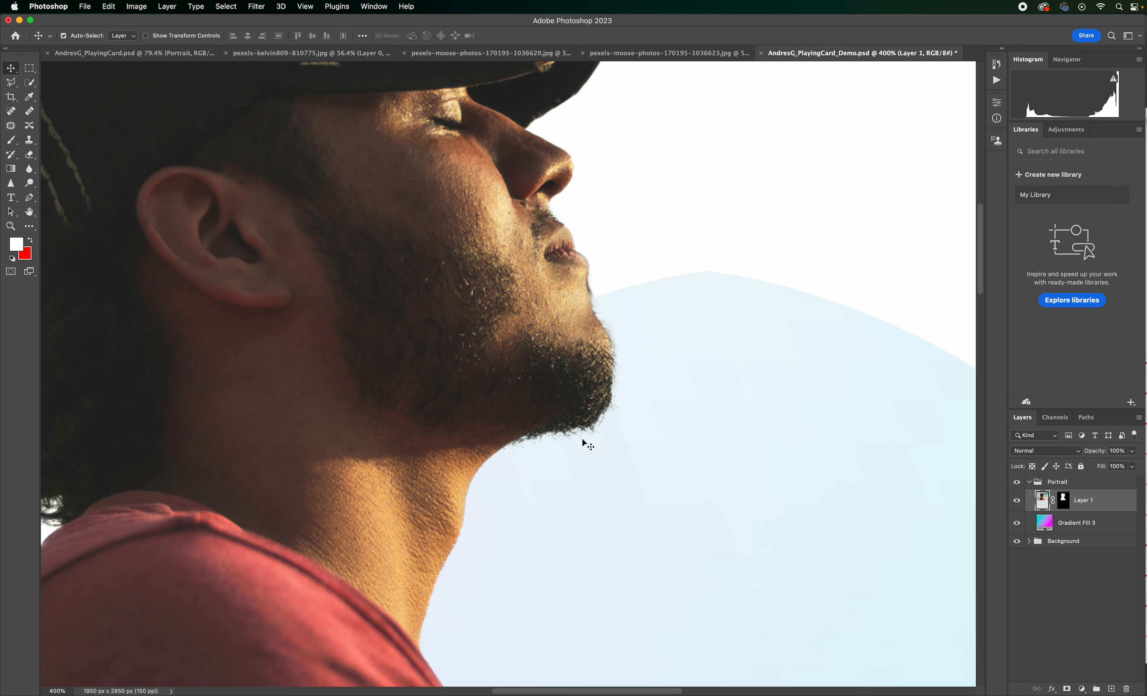
{"action": "key", "text": "super+0"}
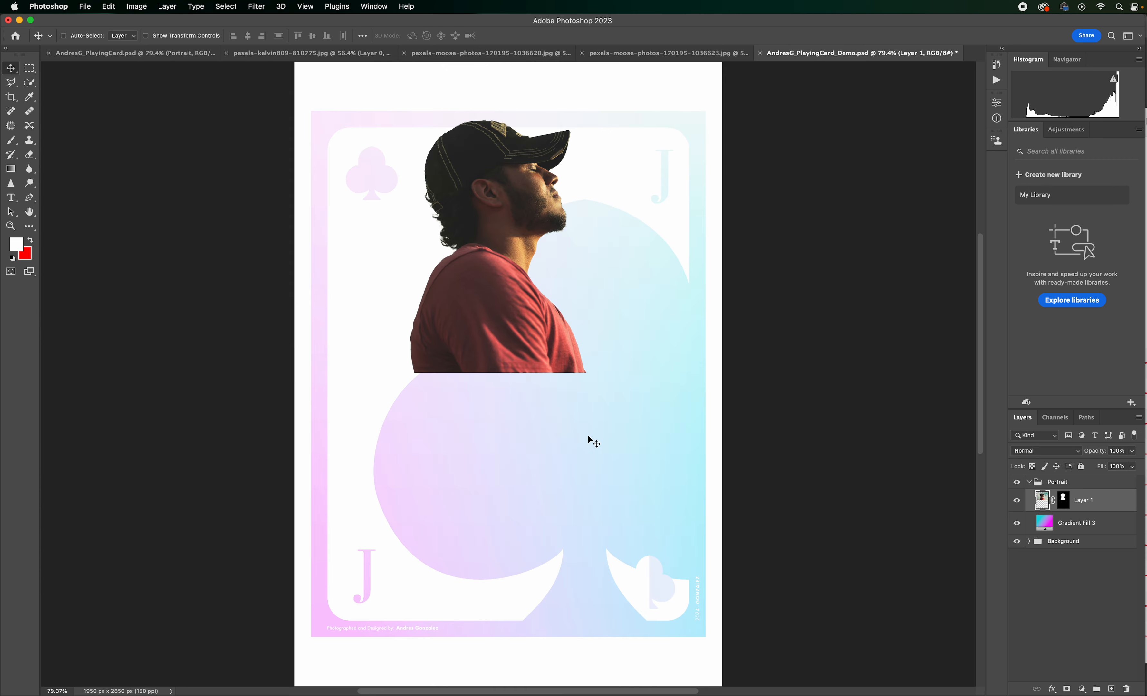
Duplicate the portrait layer, rotate the copy 180° and place it directly below the original in the card's lower half
{"action": "key", "text": "super+minus"}
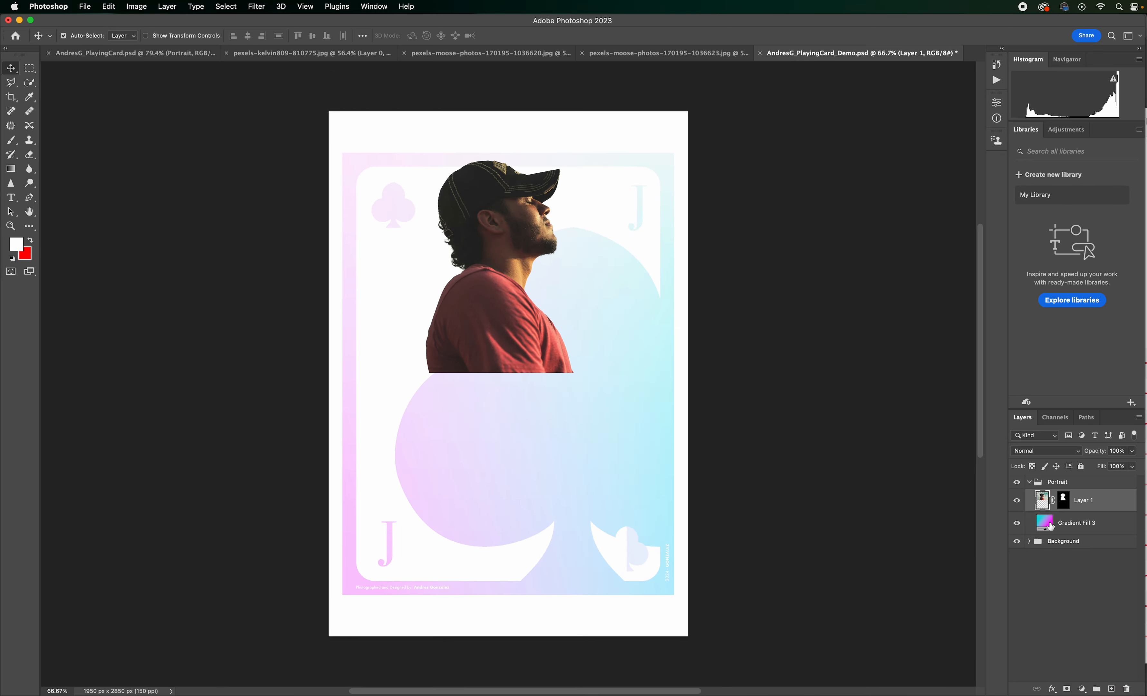
{"action": "left_click_drag", "start_coordinate": [1042, 500], "coordinate": [1112, 688]}
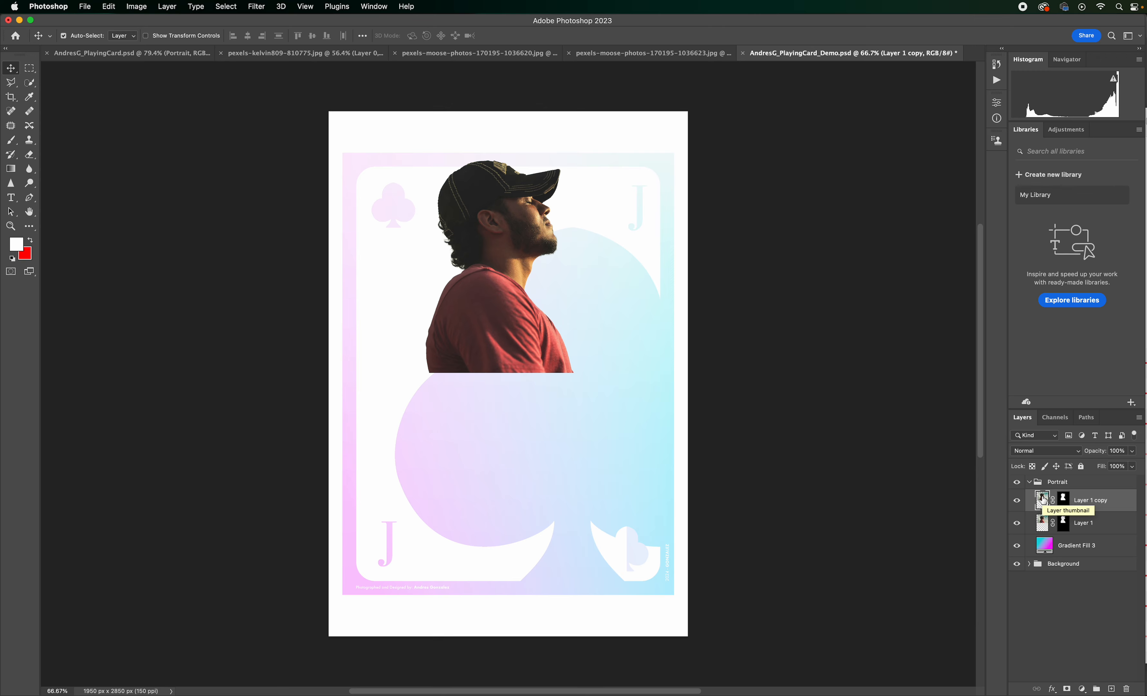
{"action": "key", "text": "super+t"}
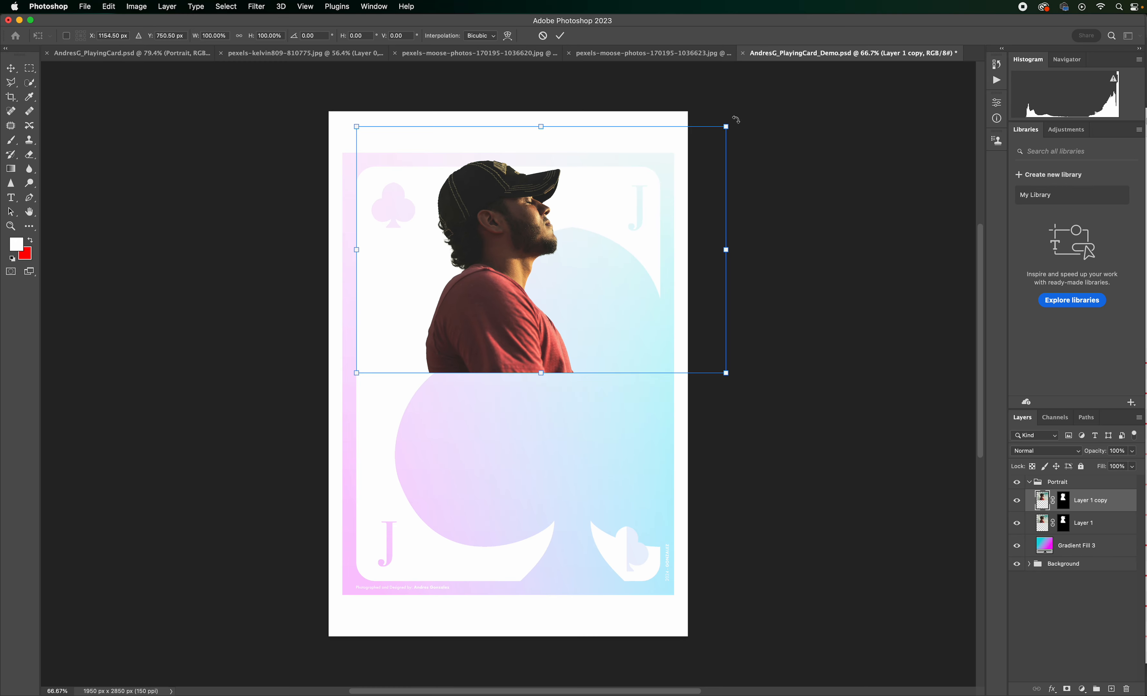
{"action": "left_click_drag", "start_coordinate": [736, 120], "coordinate": [389, 339]}
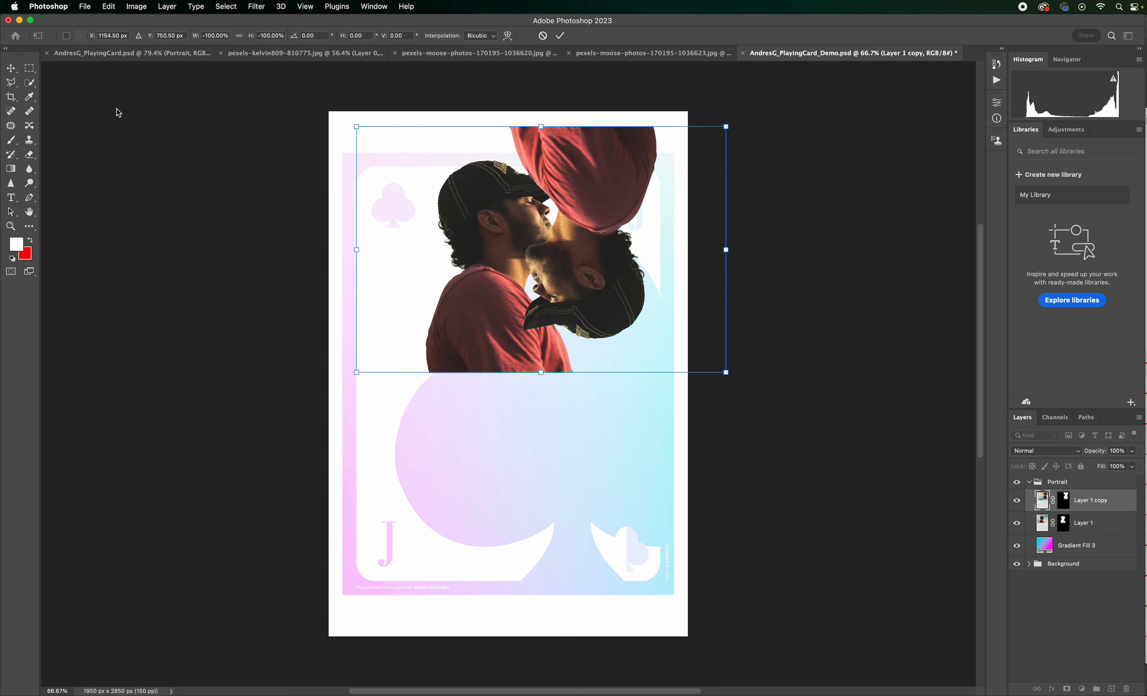
{"action": "left_click_drag", "start_coordinate": [621, 209], "coordinate": [526, 443]}
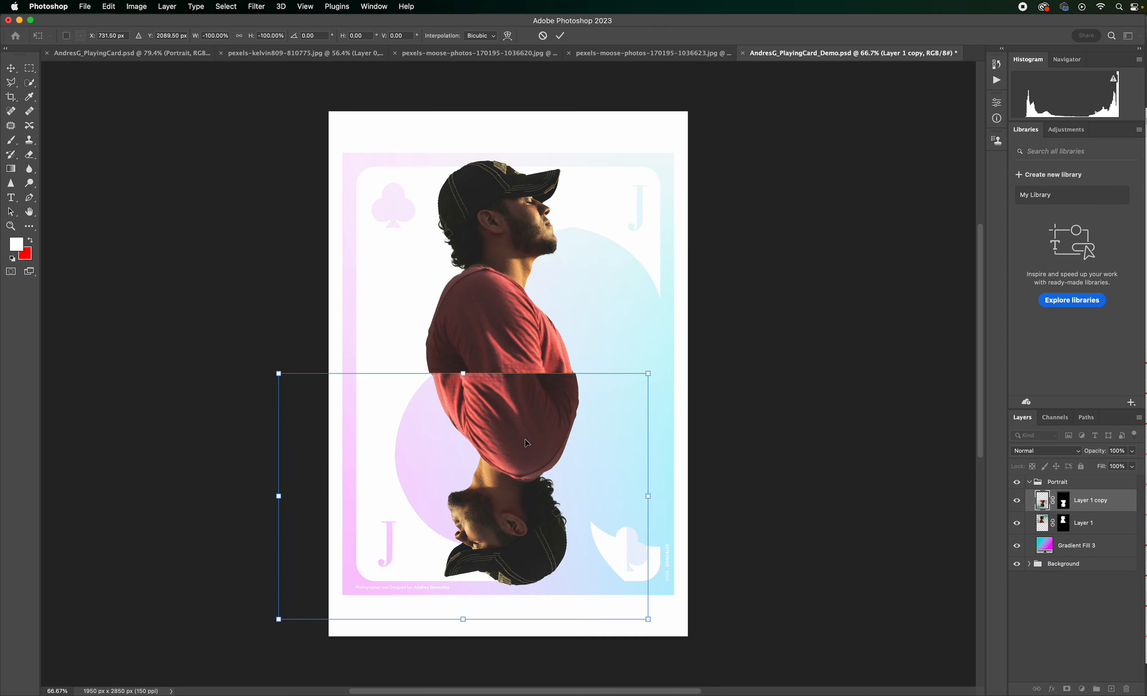
Nudge the rotated portrait copy 10 px to the left so the two shirt edges line up along the seam
{"action": "key", "text": "super+equal"}
{"action": "key", "text": "super+equal"}
{"action": "key", "text": "super+equal"}
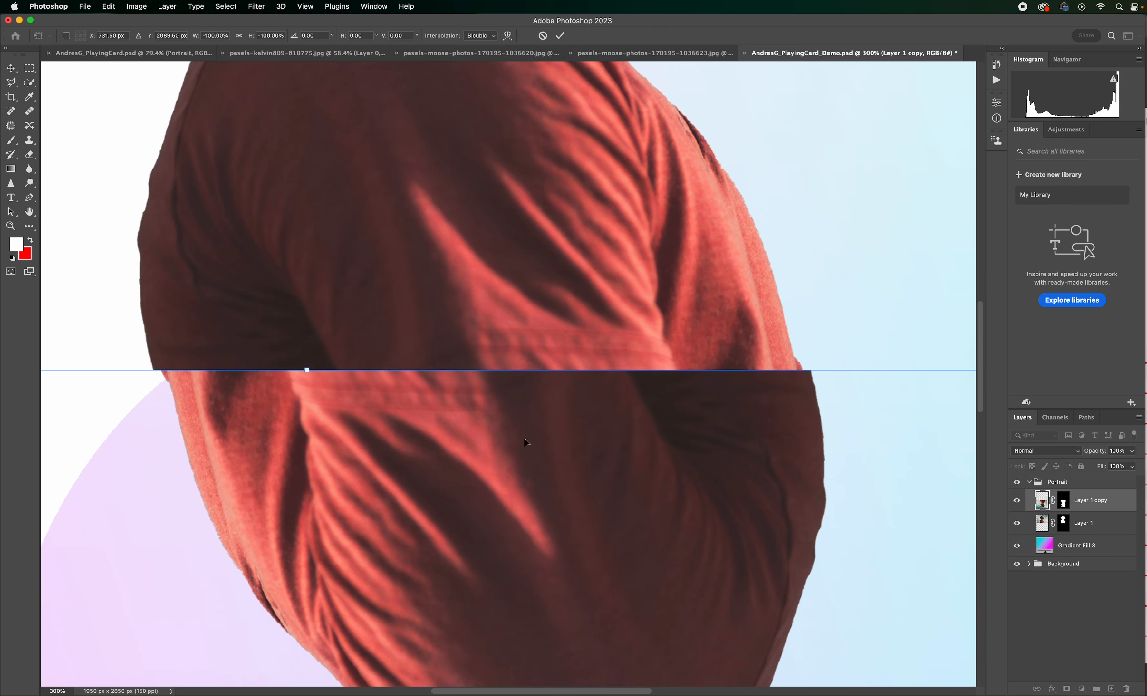
{"action": "key", "text": "Left"}
{"action": "key", "text": "Left"}
{"action": "key", "text": "Left"}
{"action": "key", "text": "Left"}
{"action": "key", "text": "Left"}
{"action": "key", "text": "Left"}
{"action": "key", "text": "Left"}
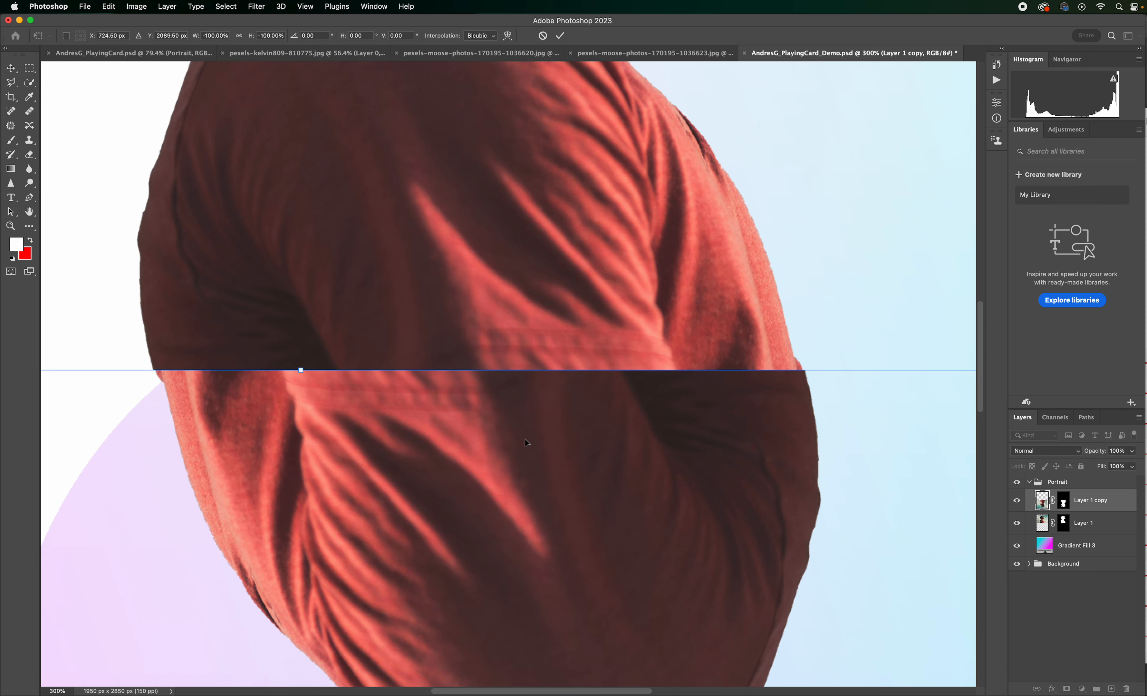
{"action": "key", "text": "Left"}
{"action": "key", "text": "Left"}
{"action": "key", "text": "Left"}
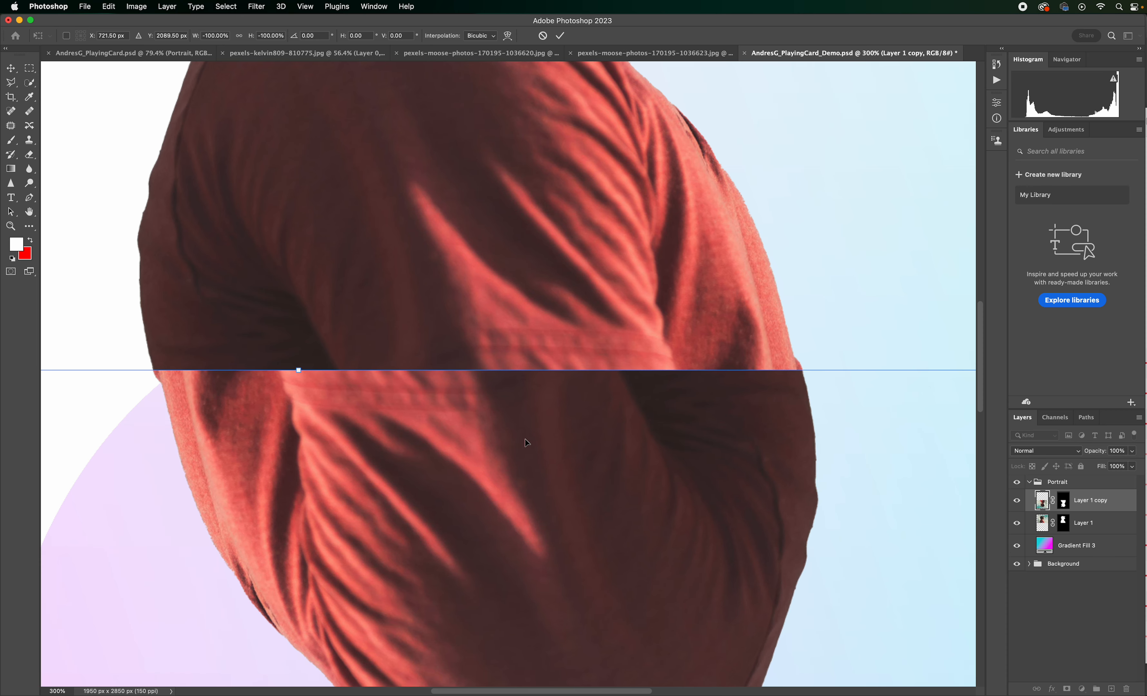
{"action": "key", "text": "Return"}
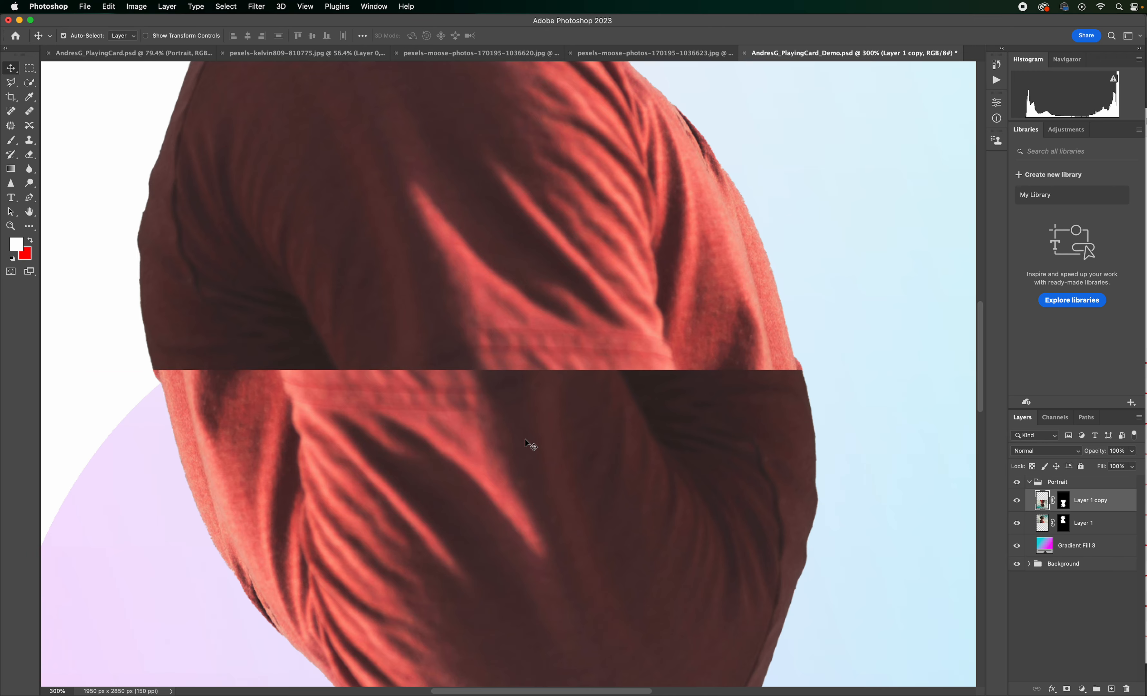
Move the rotated copy beneath Layer 1 and Gradient Fill 3 above both portrait layers, and compare the card with the gradient off and on
{"action": "scroll", "coordinate": [529, 443], "scroll_direction": "down", "scroll_amount": 5}
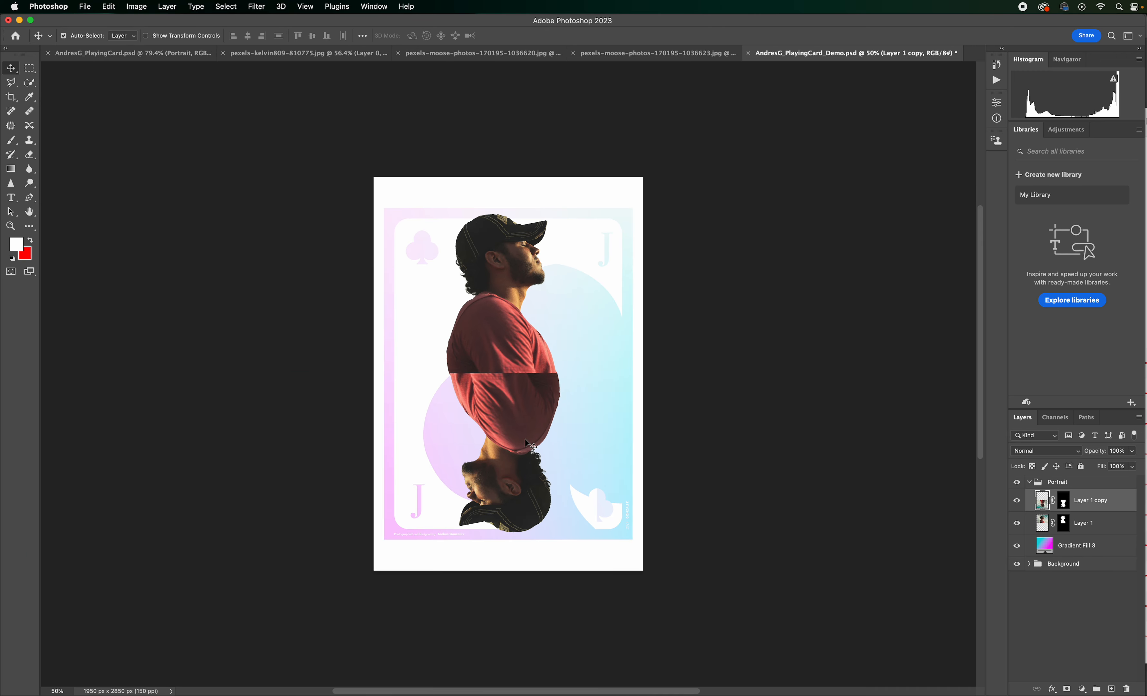
{"action": "left_click_drag", "start_coordinate": [1040, 501], "coordinate": [1040, 533]}
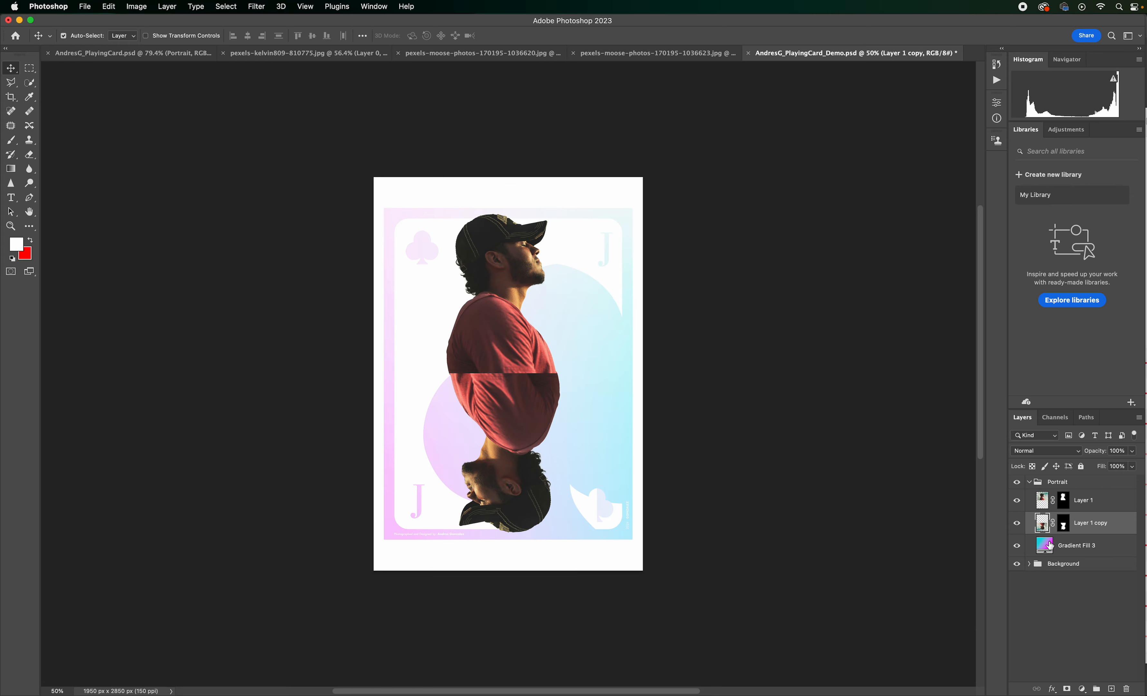
{"action": "left_click", "coordinate": [1047, 547]}
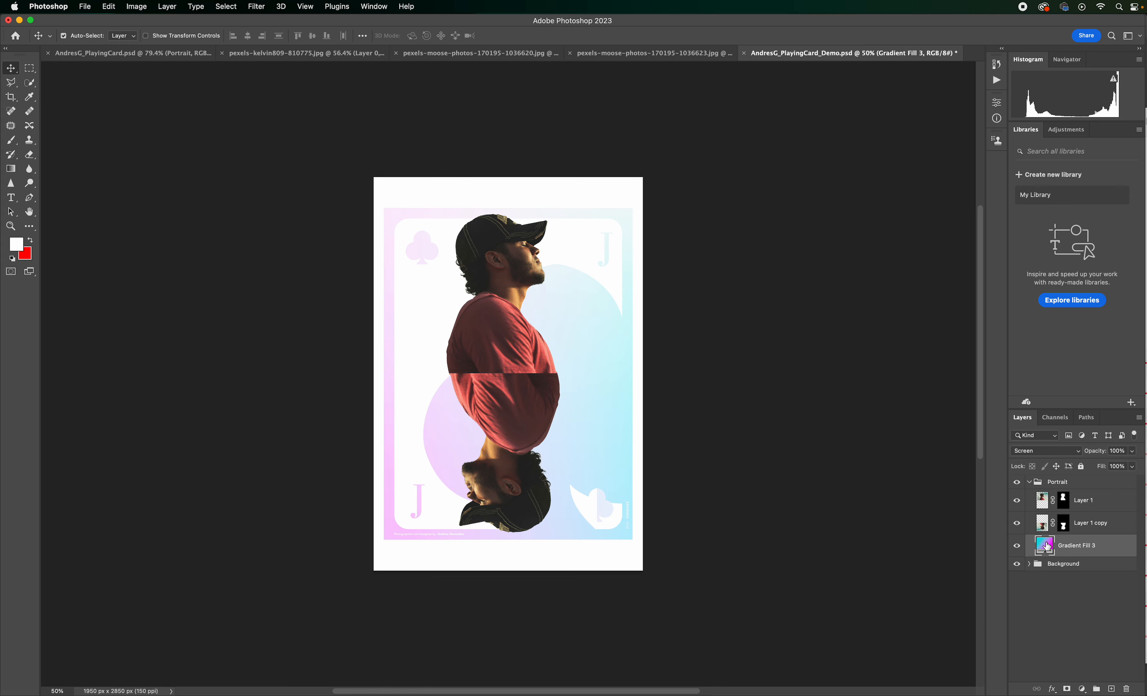
{"action": "left_click_drag", "start_coordinate": [1047, 546], "coordinate": [1048, 500]}
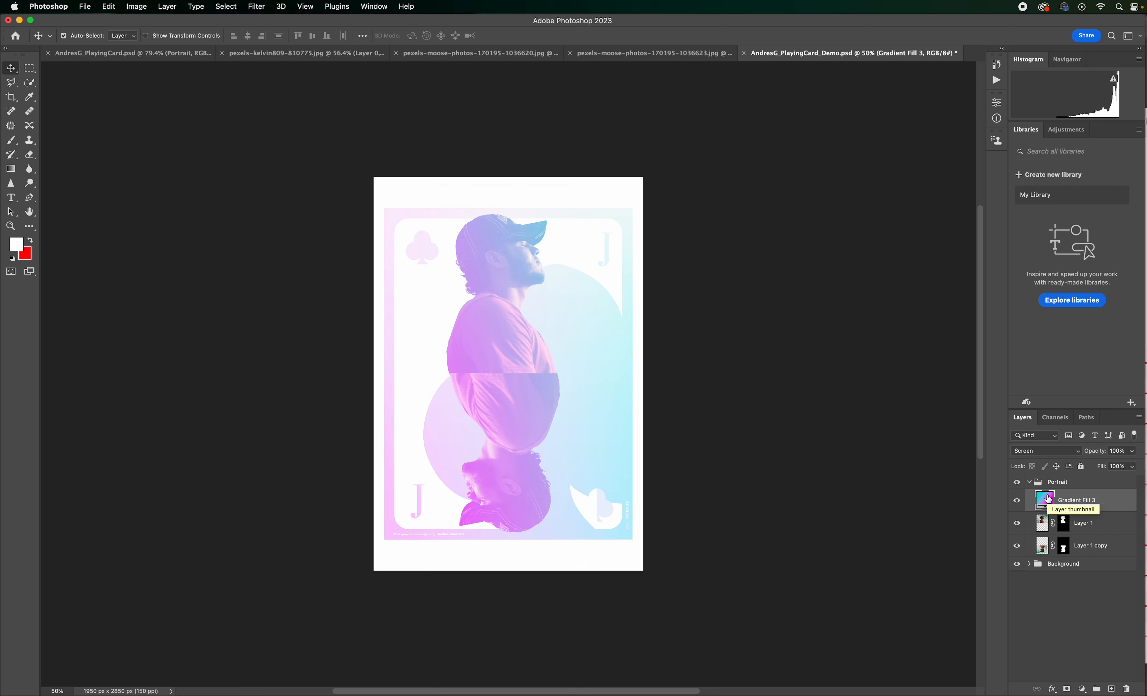
{"action": "left_click", "coordinate": [1017, 502]}
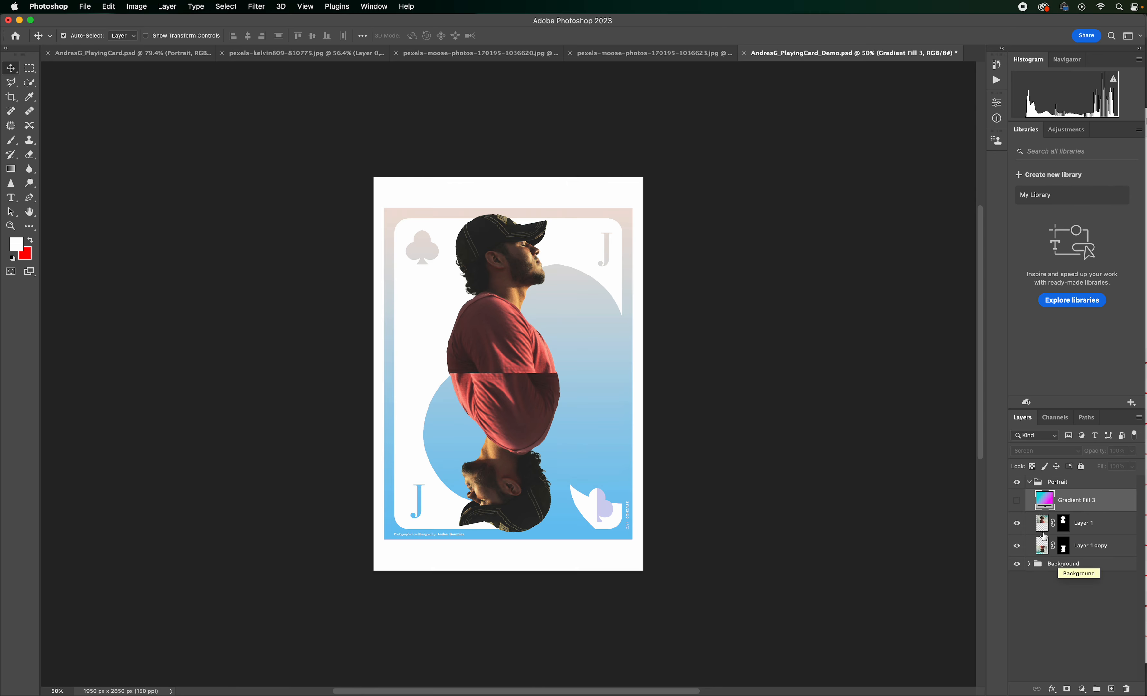
{"action": "left_click", "coordinate": [1019, 502]}
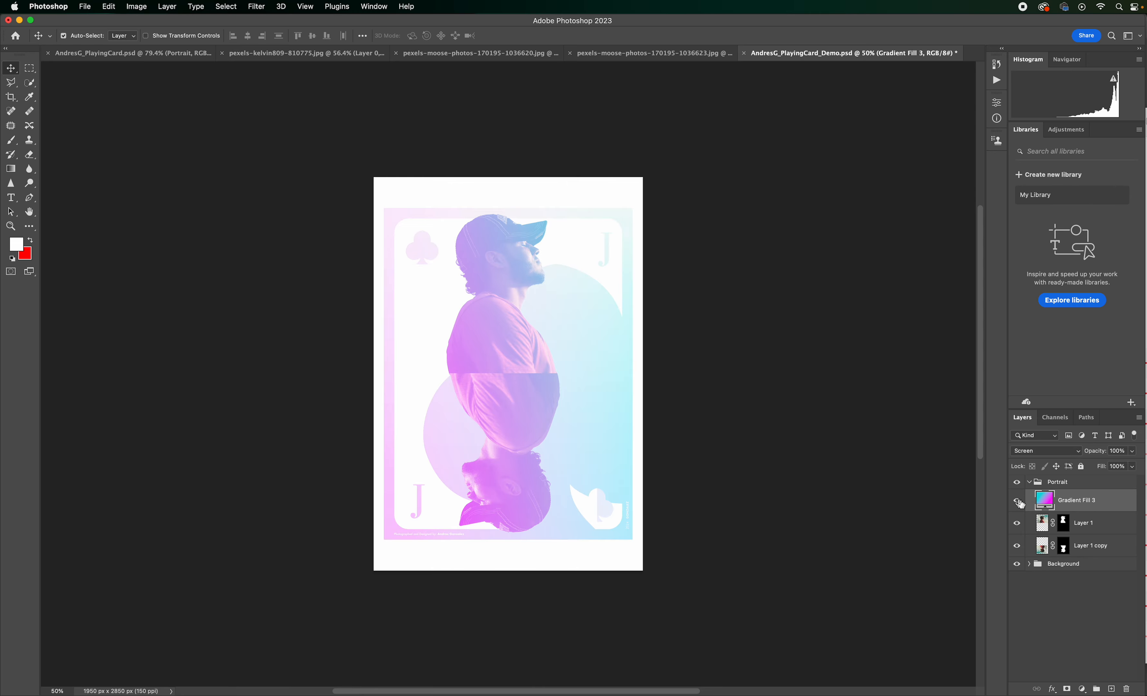
Group Layer 1 and Layer 1 copy together inside the Portrait group, directly beneath Gradient Fill 3
{"action": "left_click", "coordinate": [1100, 526]}
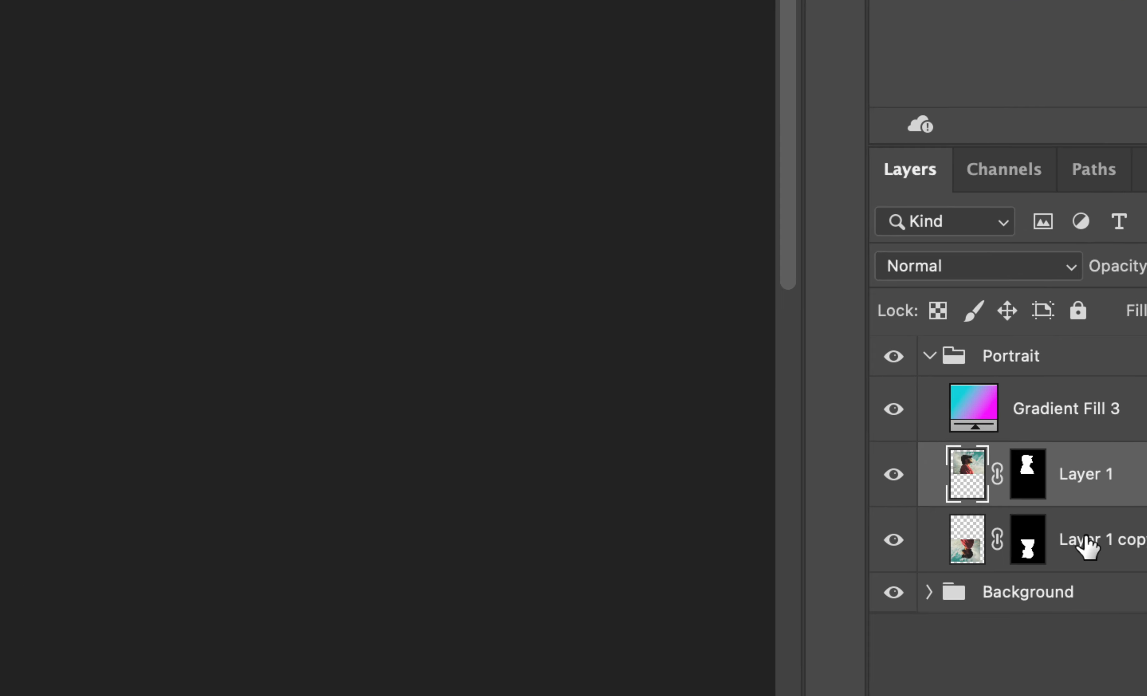
{"action": "left_click", "coordinate": [1087, 539]}
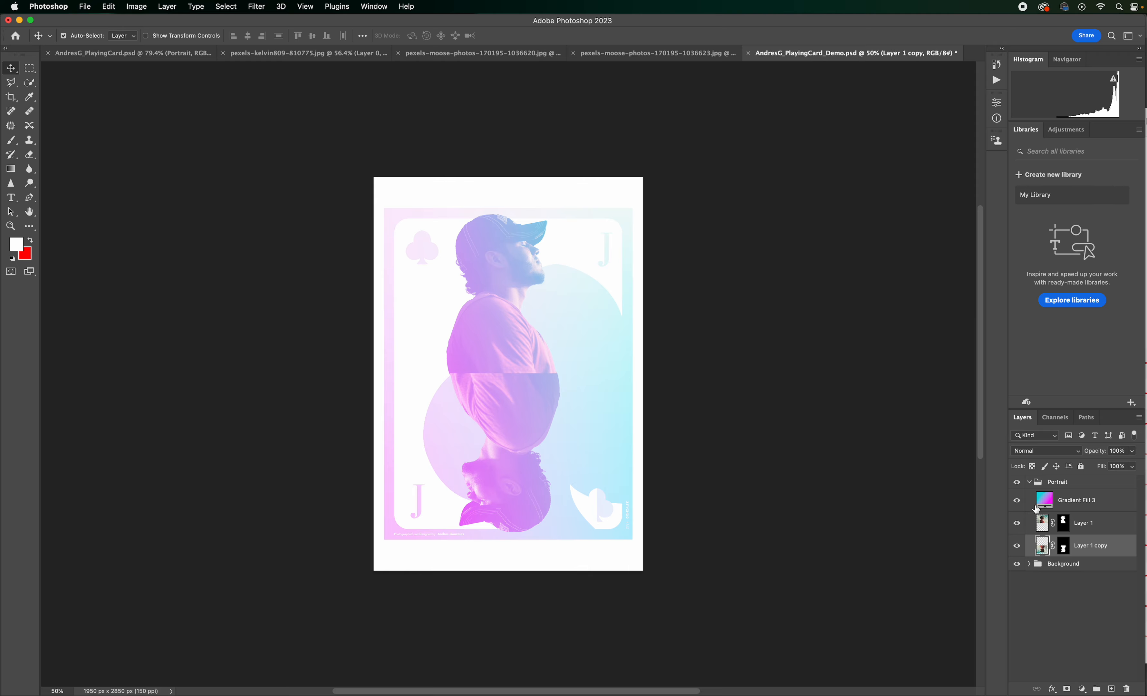
{"action": "left_click", "coordinate": [1097, 524], "text": "shift"}
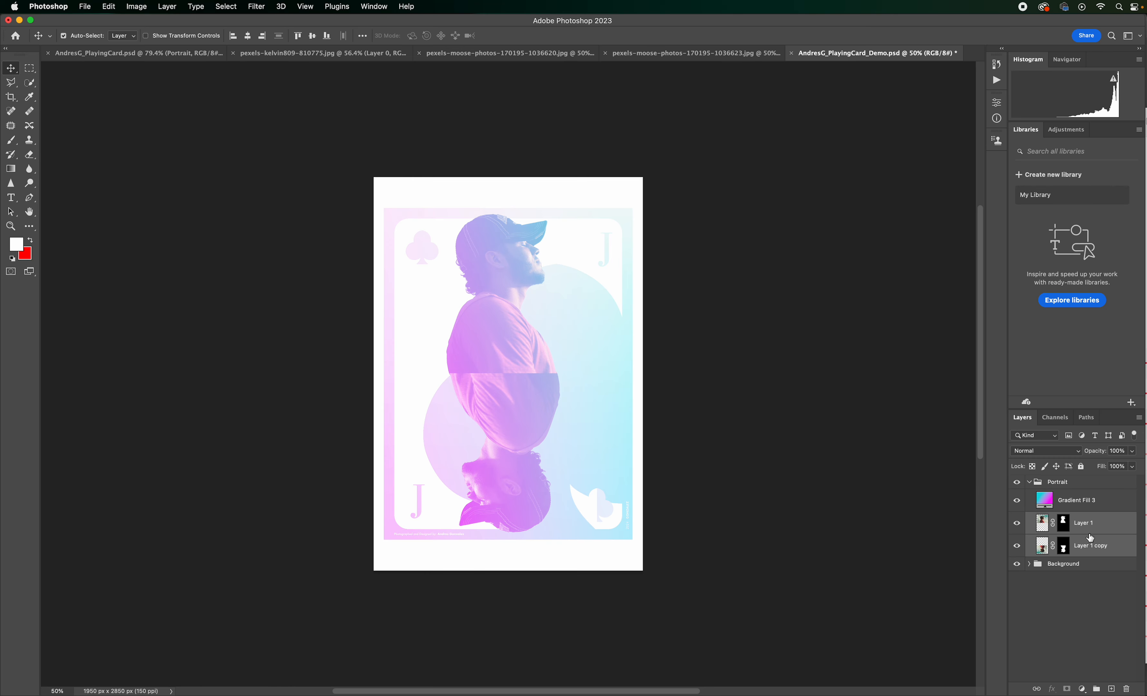
{"action": "left_click", "coordinate": [108, 7]}
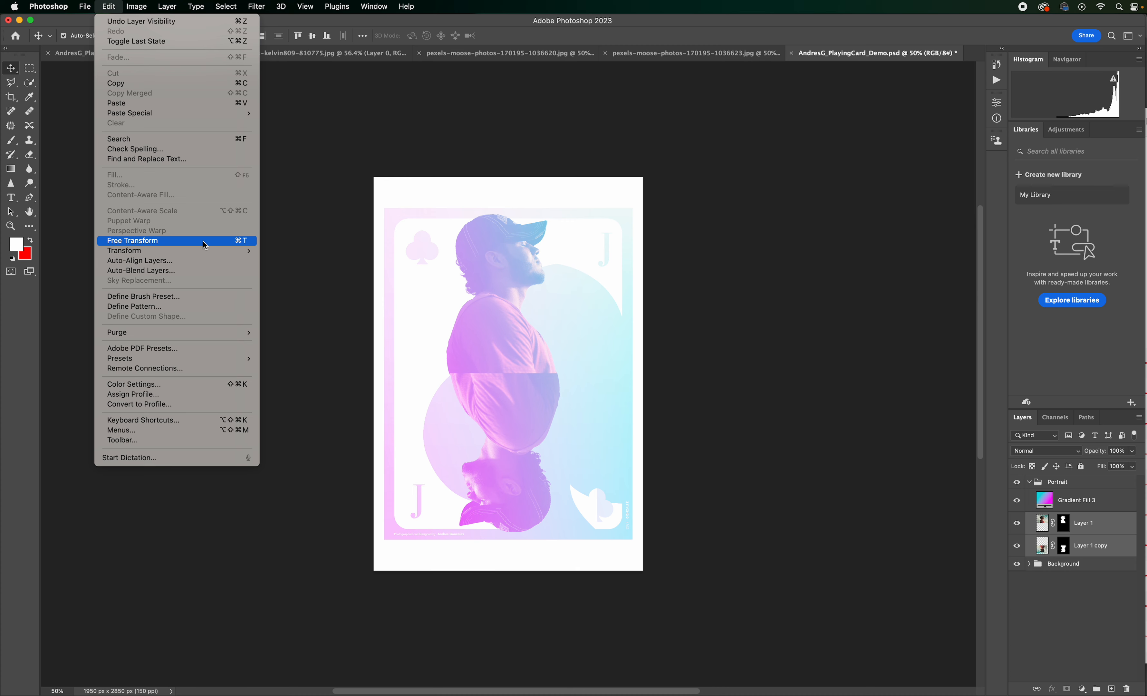
{"action": "mouse_move", "coordinate": [209, 254]}
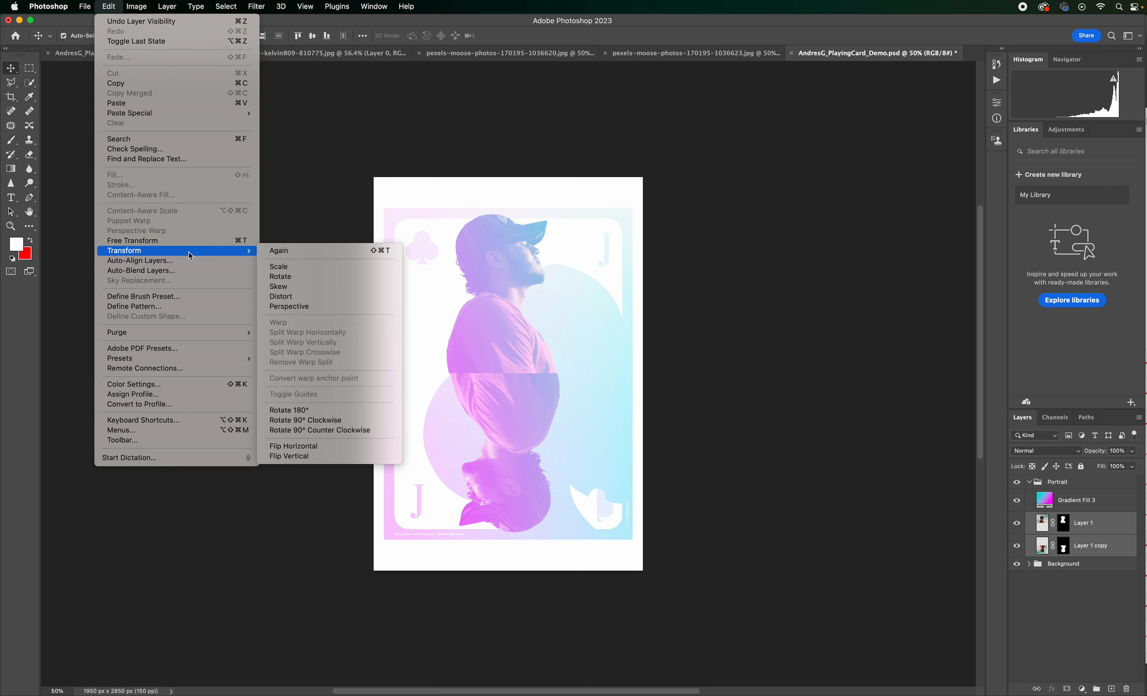
{"action": "mouse_move", "coordinate": [145, 4]}
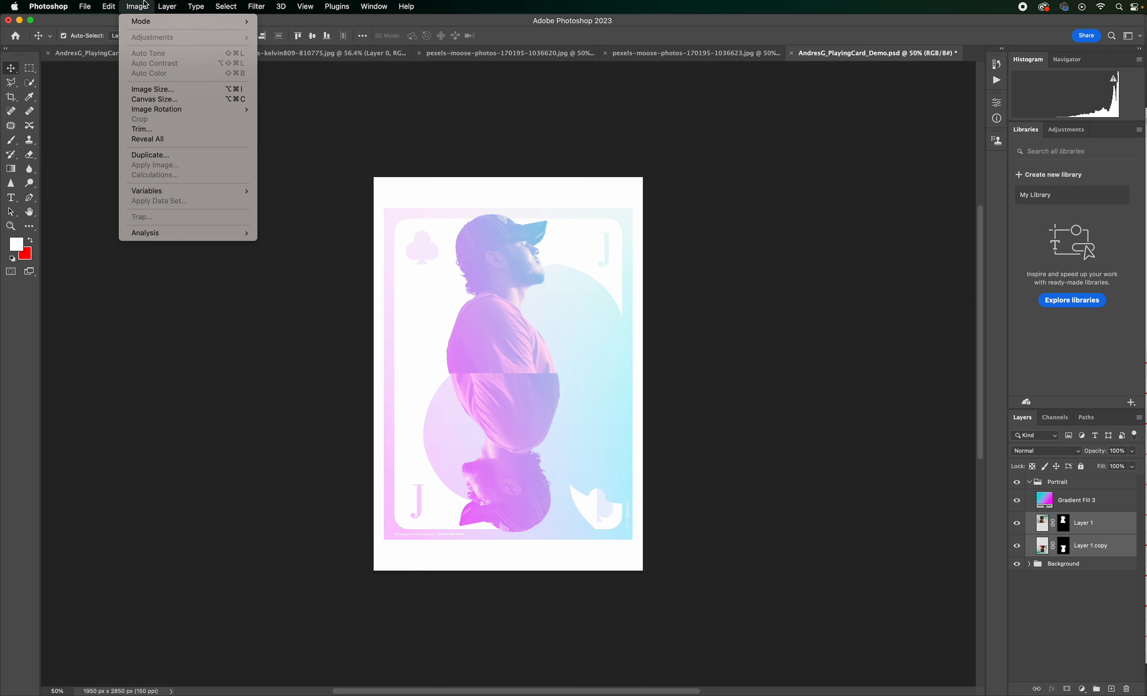
{"action": "left_click", "coordinate": [142, 4]}
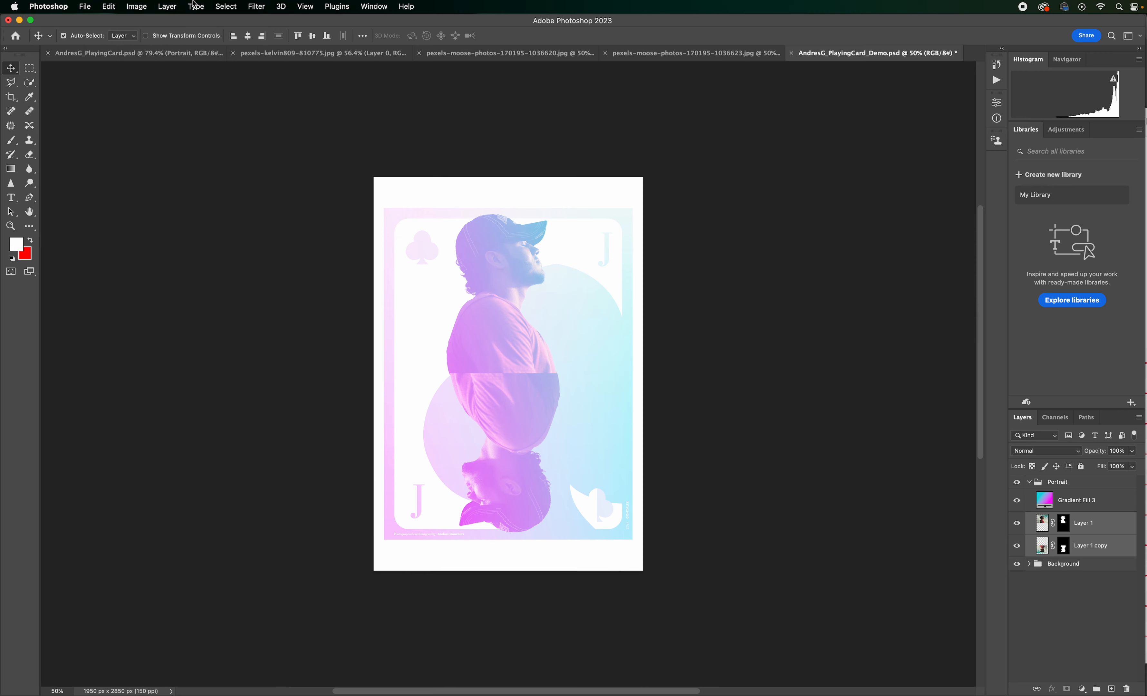
{"action": "left_click", "coordinate": [230, 5]}
{"action": "mouse_move", "coordinate": [162, 4]}
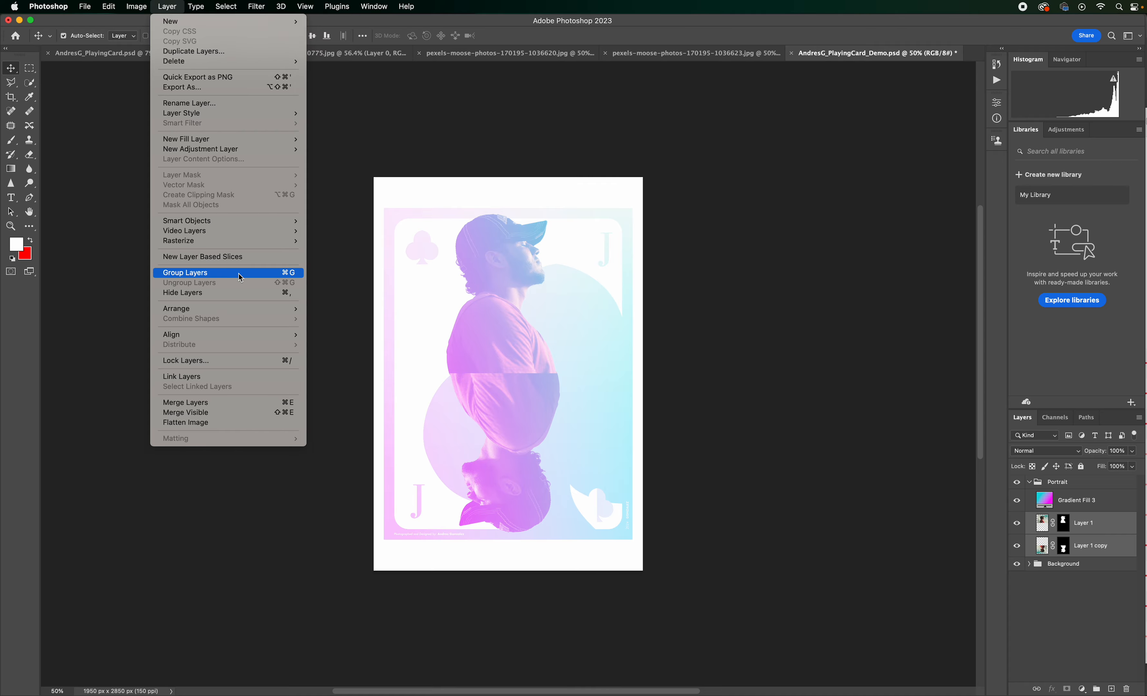
{"action": "left_click", "coordinate": [175, 5]}
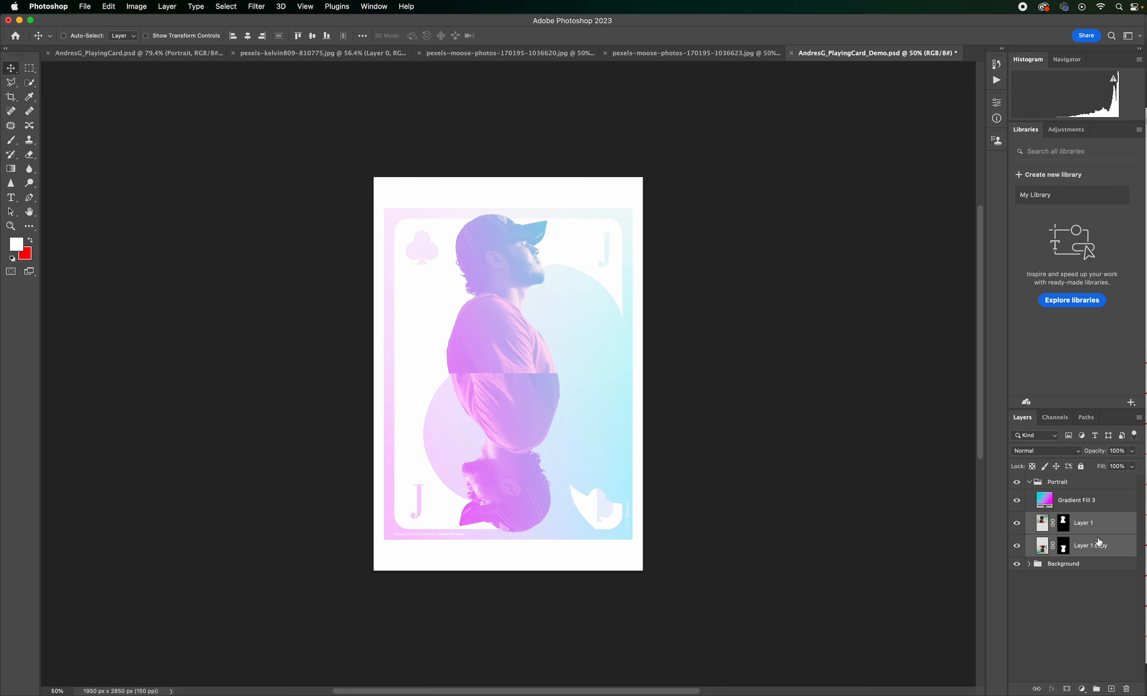
{"action": "key", "text": "super+g"}
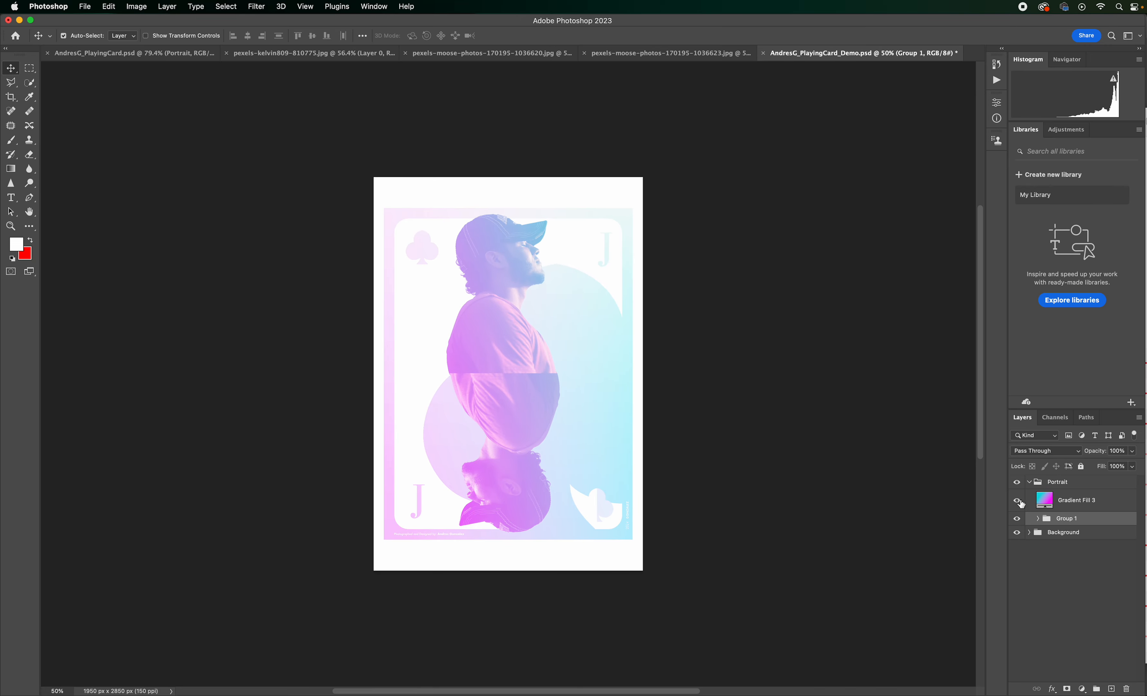
Check the card with Gradient Fill 3 off and on, then clip the gradient to Group 1 so it tints only the portraits
{"action": "left_click", "coordinate": [1018, 502]}
{"action": "left_click", "coordinate": [1017, 502]}
{"action": "left_click", "coordinate": [1017, 502]}
{"action": "left_click", "coordinate": [1017, 502]}
{"action": "left_click", "coordinate": [1059, 509], "text": "alt"}
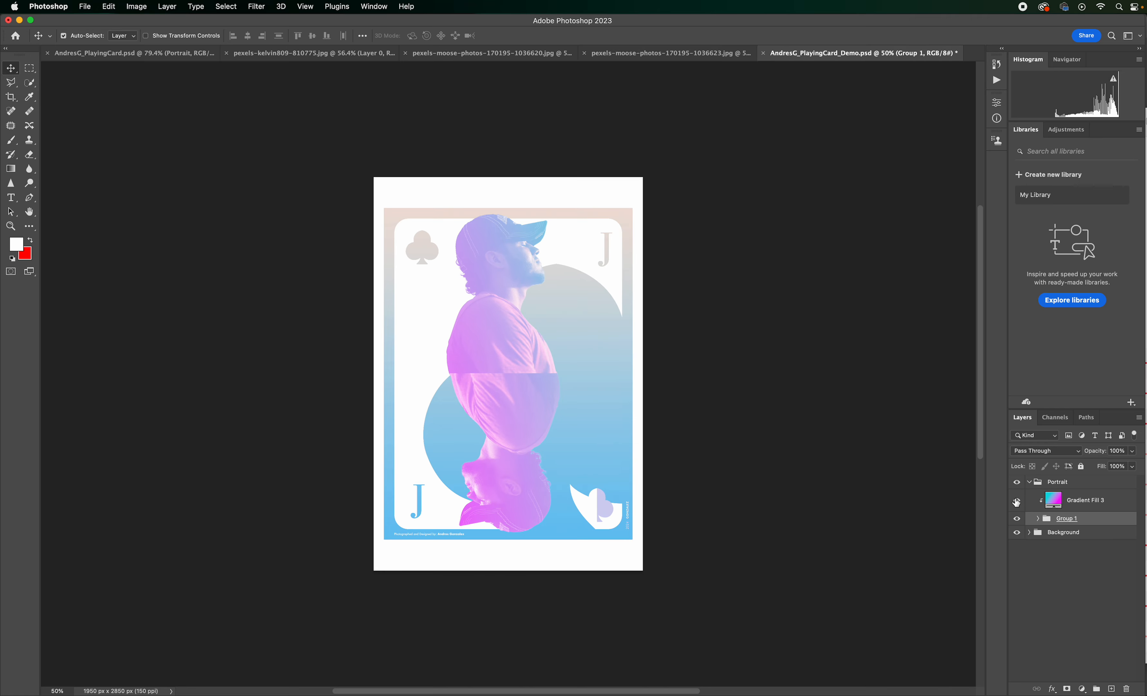
Compare the portraits with the clipped gradient off and on, and switch to the finished playing card document for reference
{"action": "left_click", "coordinate": [963, 487]}
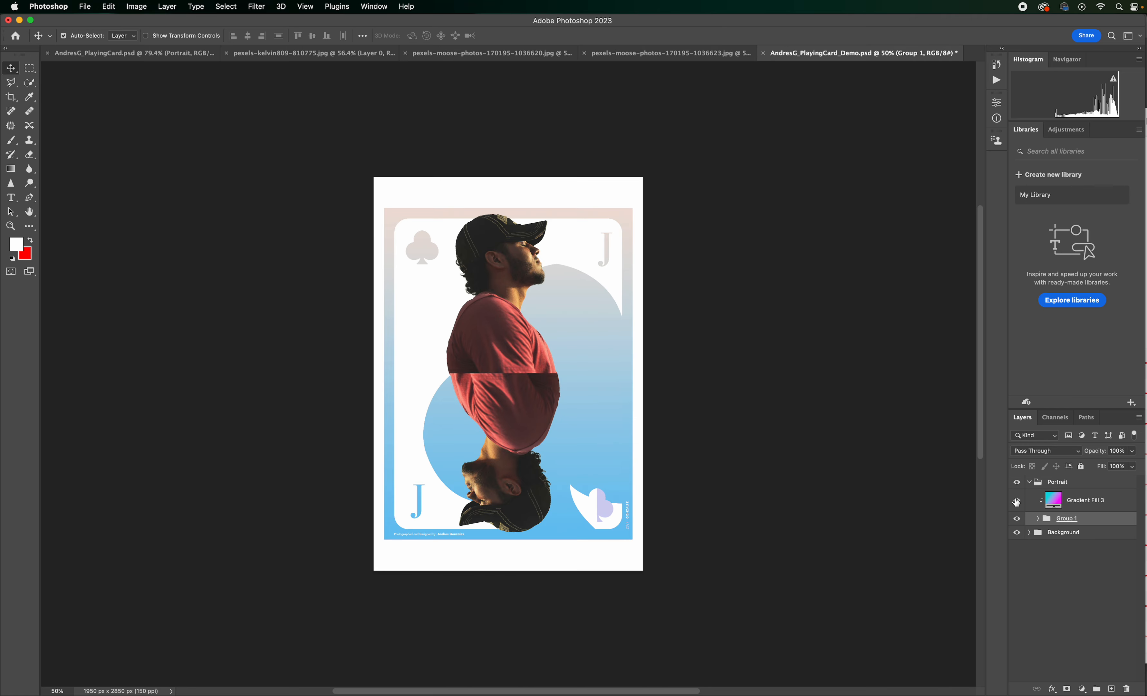
{"action": "left_click", "coordinate": [1016, 501]}
{"action": "left_click", "coordinate": [1016, 501]}
{"action": "left_click", "coordinate": [1017, 501]}
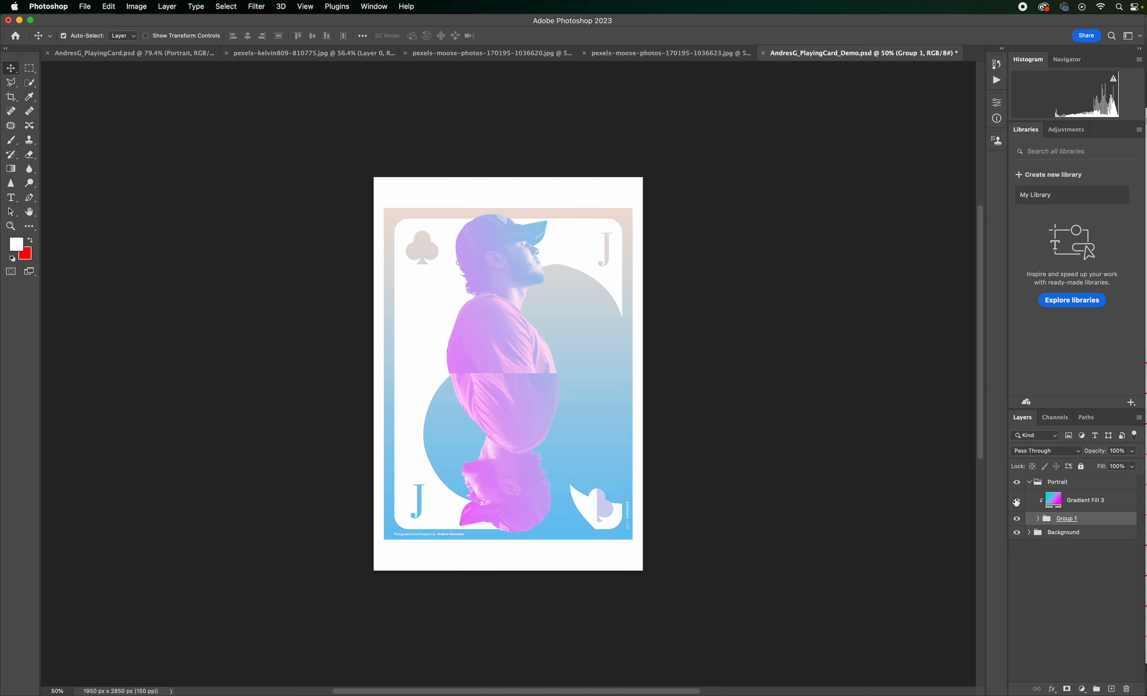
{"action": "left_click", "coordinate": [1016, 501]}
{"action": "left_click", "coordinate": [1016, 501]}
{"action": "left_click", "coordinate": [105, 57]}
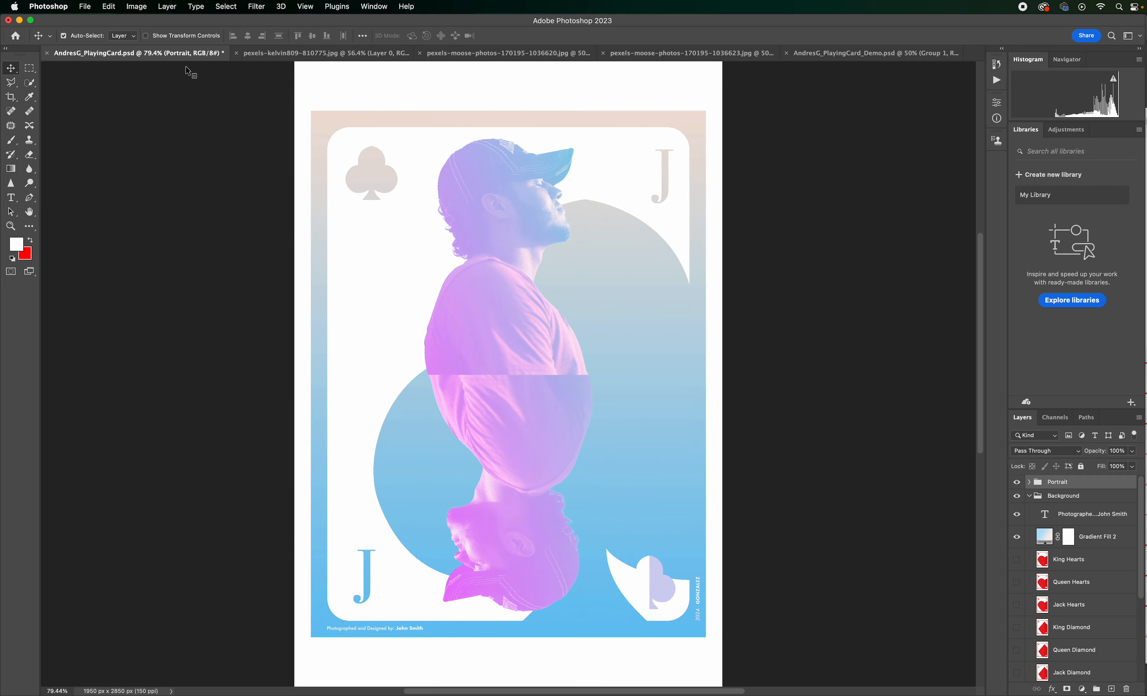